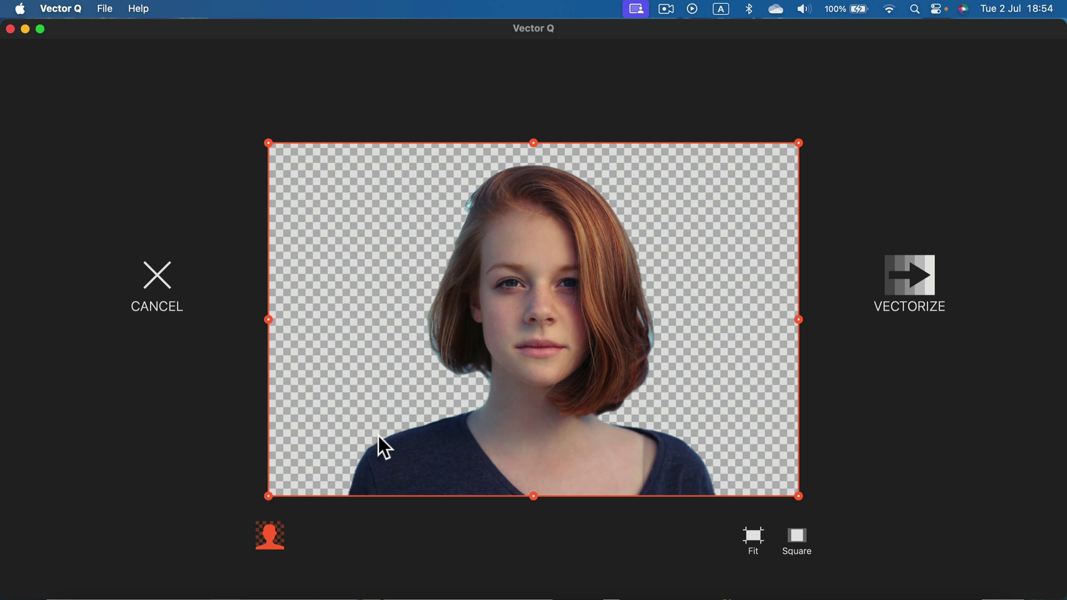
Crop both sides of the background-free portrait and vectorize it with the Curves preset.
left_click(276, 542)
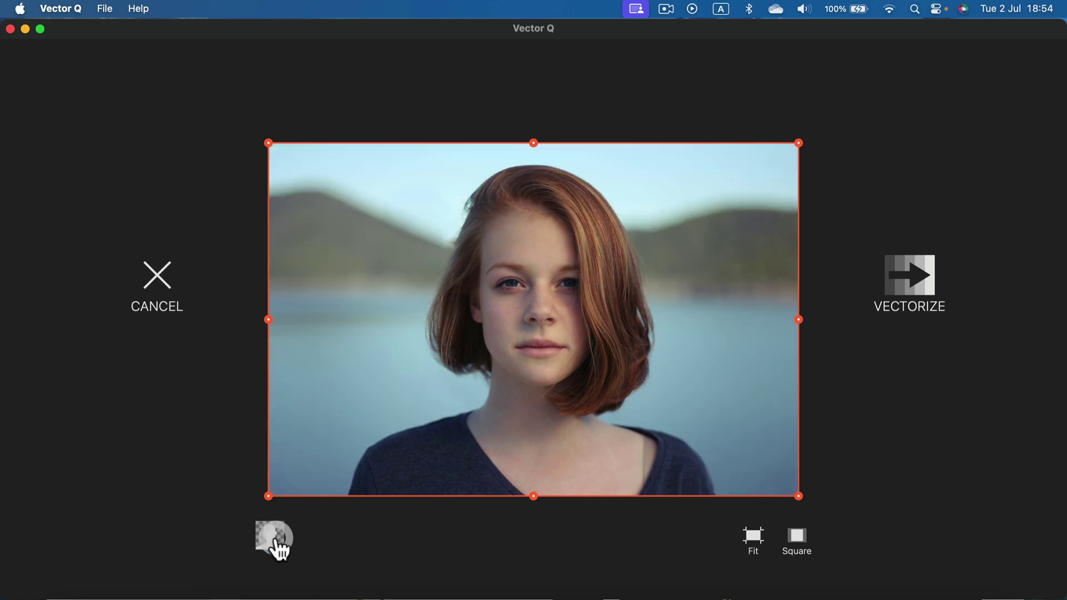
left_click(276, 542)
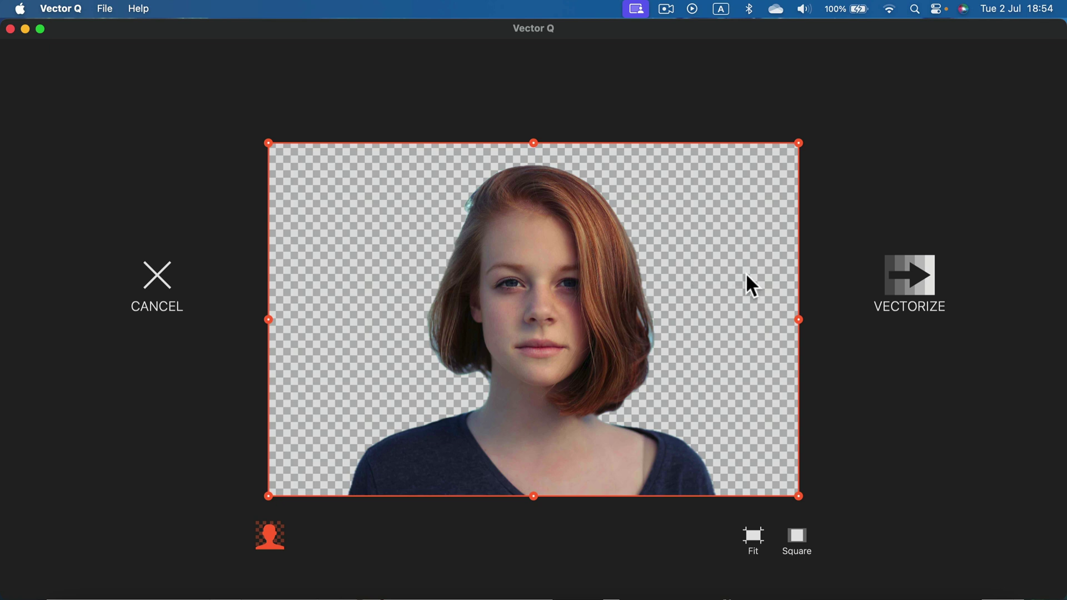
left_click_drag(800, 355, 776, 362)
left_click_drag(308, 358, 358, 360)
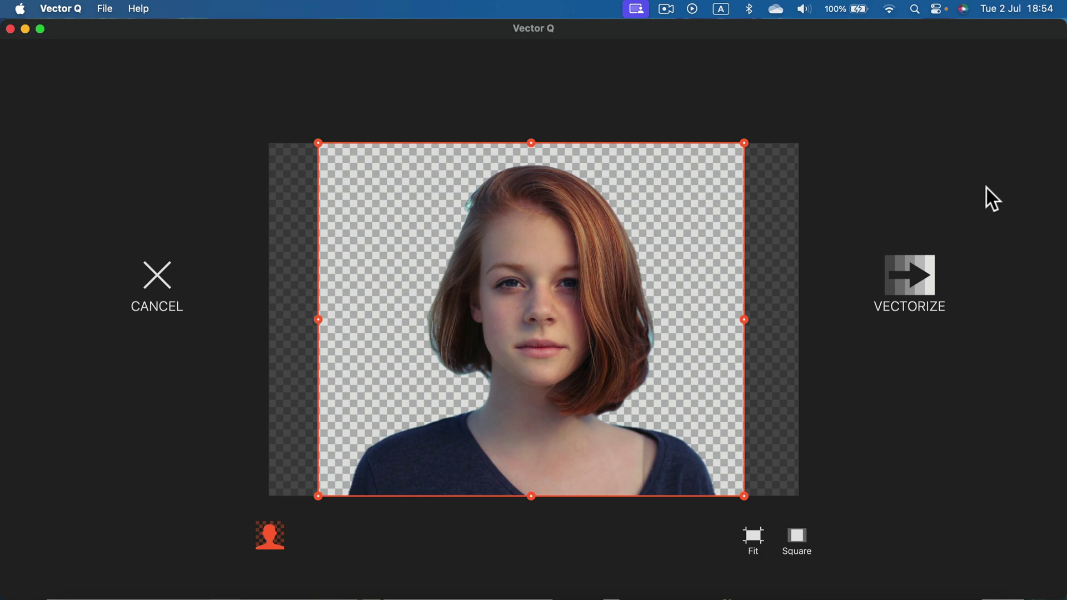
left_click(920, 289)
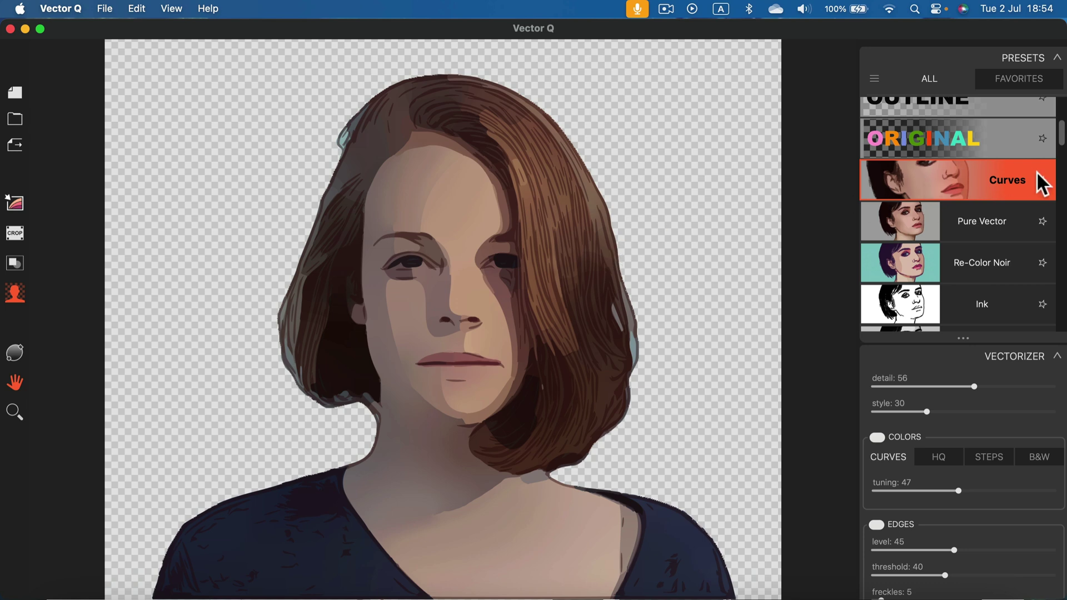
Compare the Pure Vector, Re-Color Noir and Ink looks, then apply the Greys preset.
left_click(995, 219)
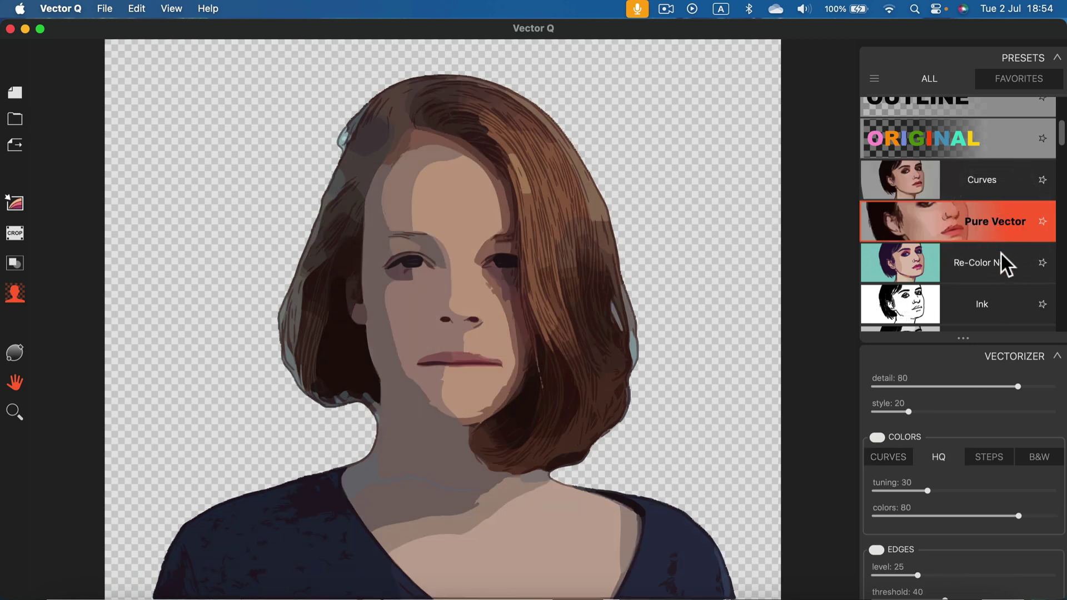
left_click(1000, 251)
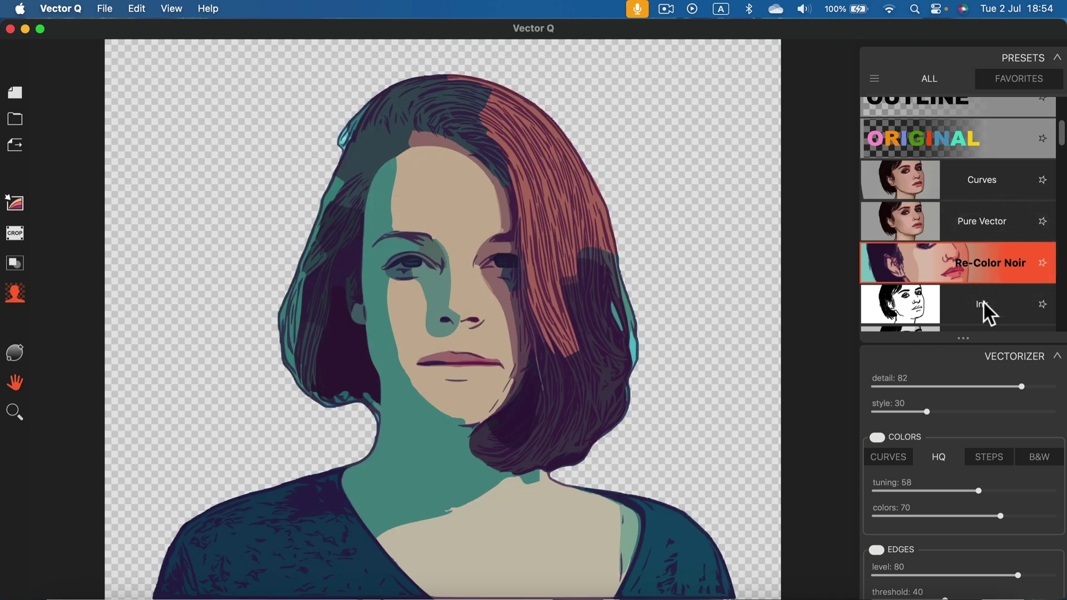
left_click(970, 304)
scroll(962, 303, "down", 2)
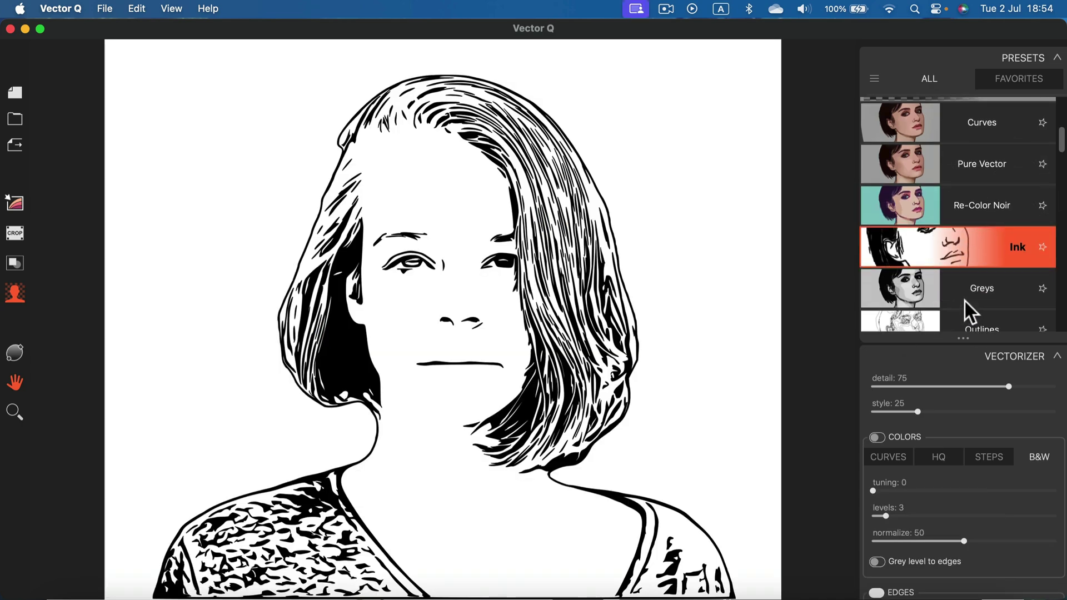
left_click(965, 299)
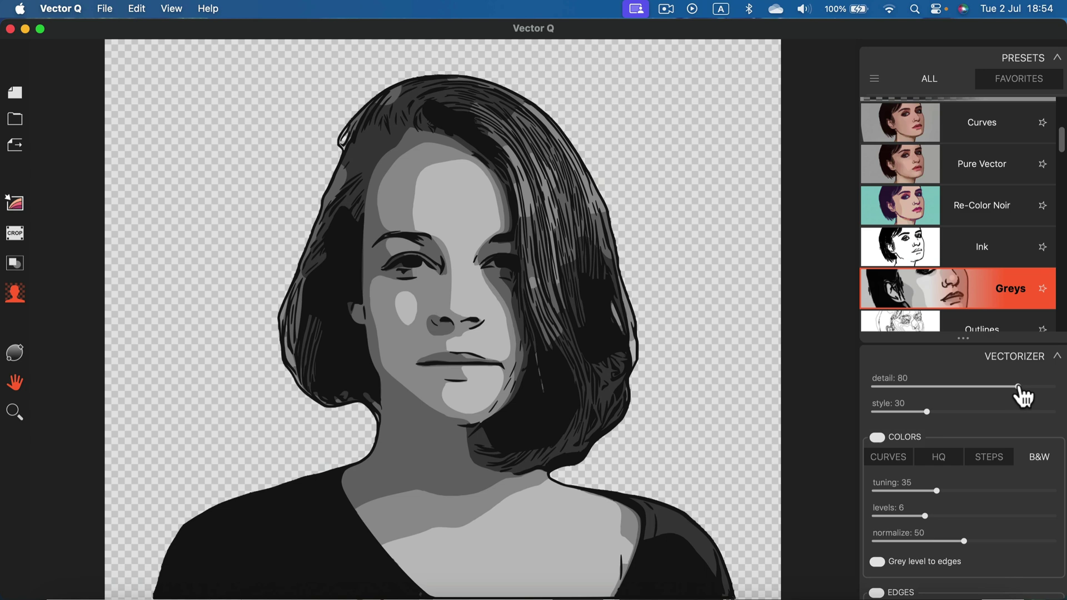
Reduce the trace detail from 80 to 61 and scroll further down the presets list.
left_click_drag(1019, 387, 983, 385)
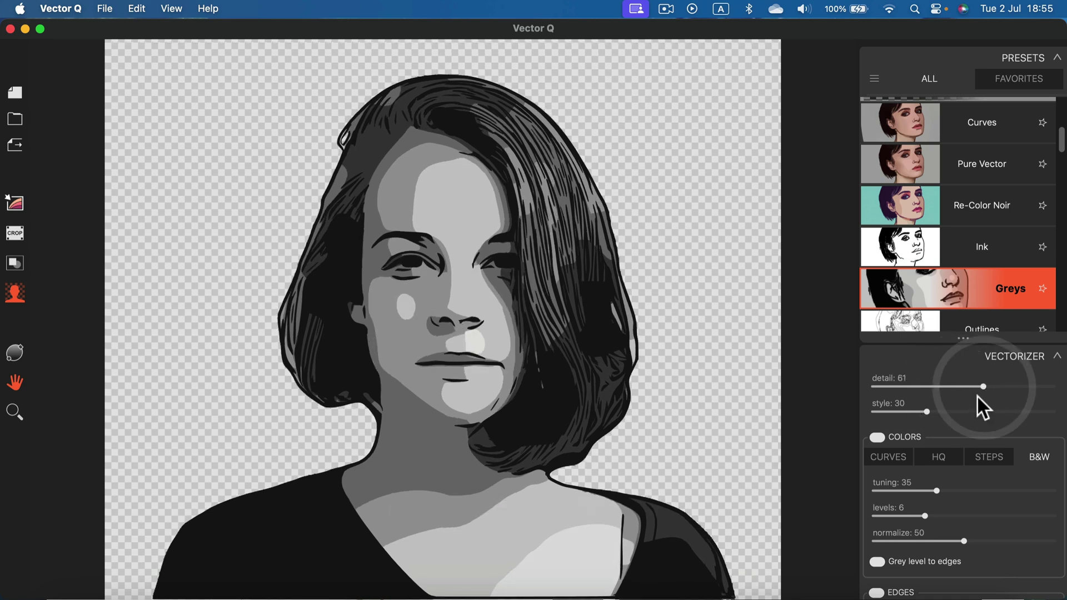
scroll(973, 417, "down", 2)
scroll(978, 468, "down", 4)
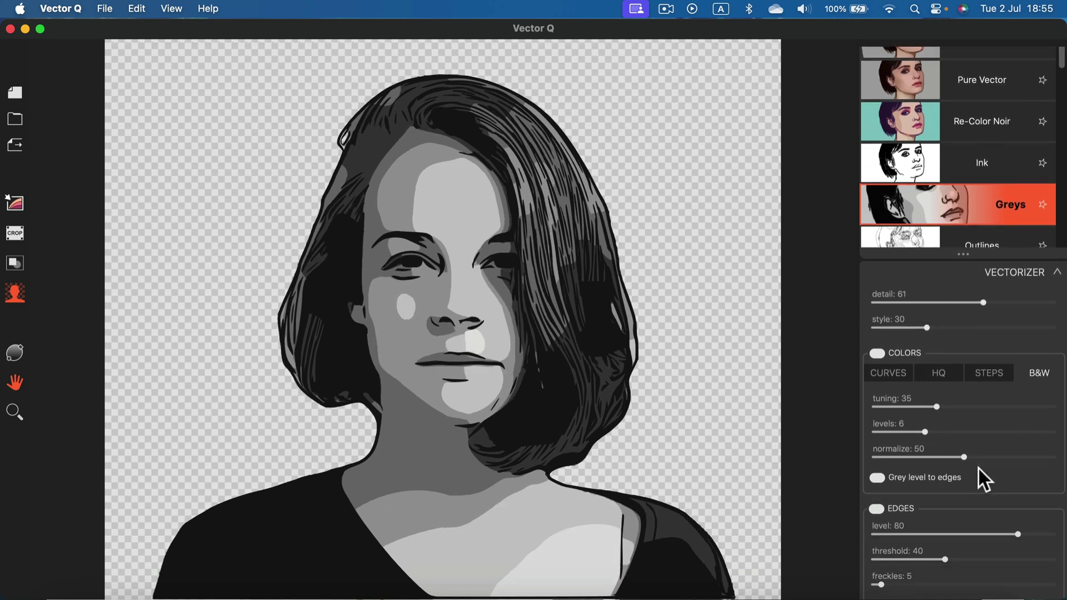
scroll(950, 204, "down", 4)
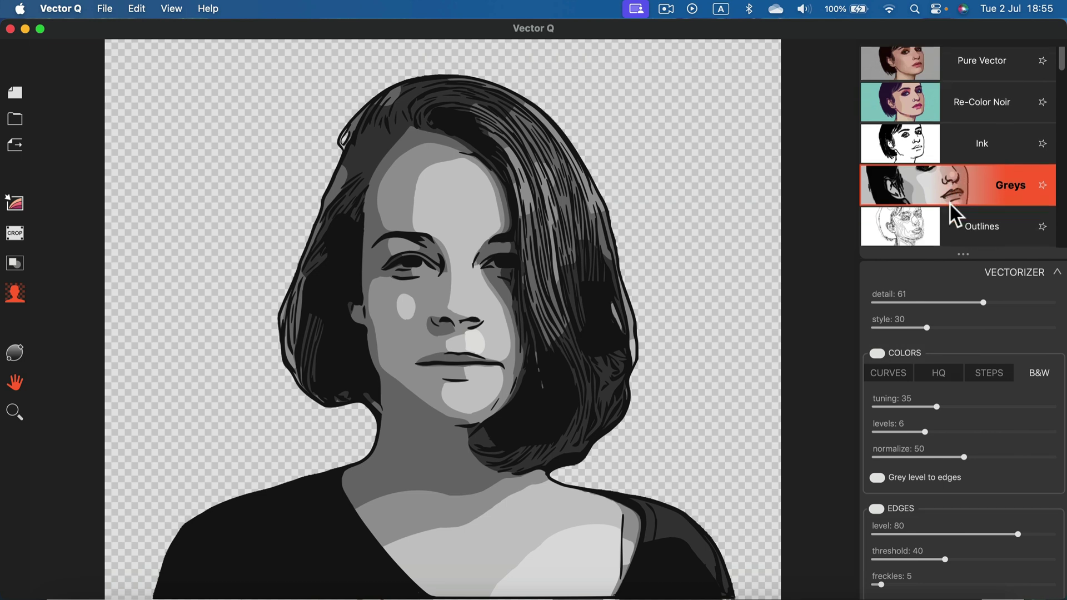
scroll(949, 209, "down", 1)
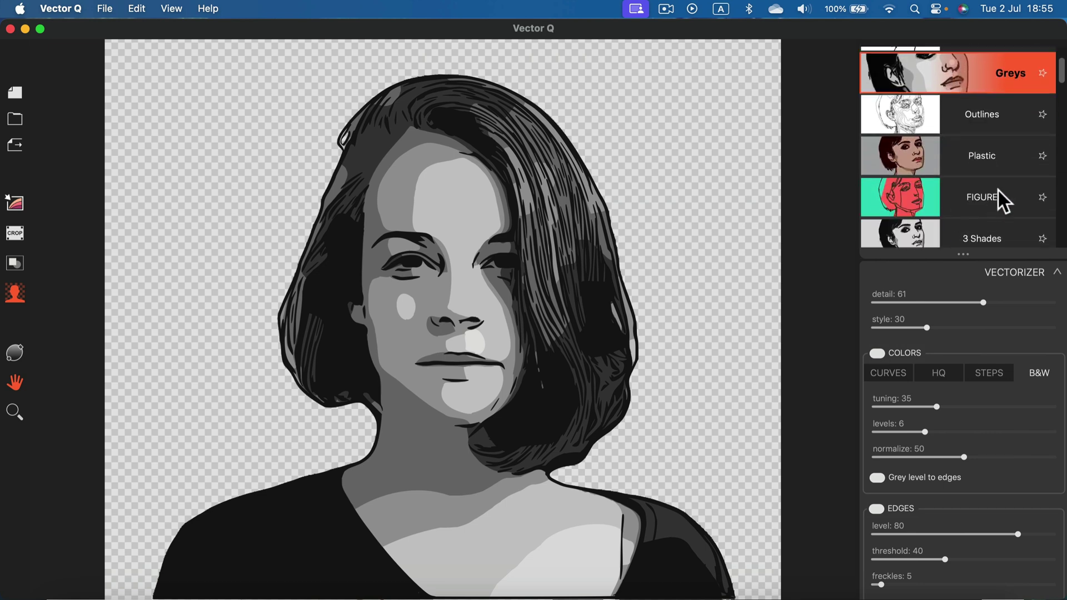
scroll(998, 190, "down", 4)
Try Sunset with a dark-purple, then coral-red background, then switch to the BallPen preset.
left_click(1012, 194)
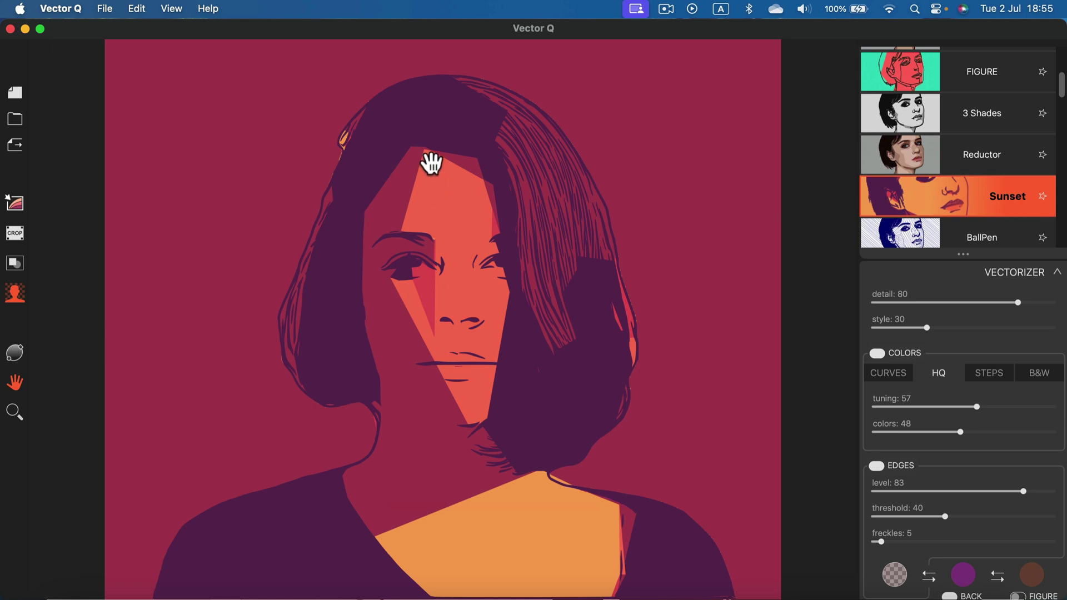
scroll(952, 206, "down", 2)
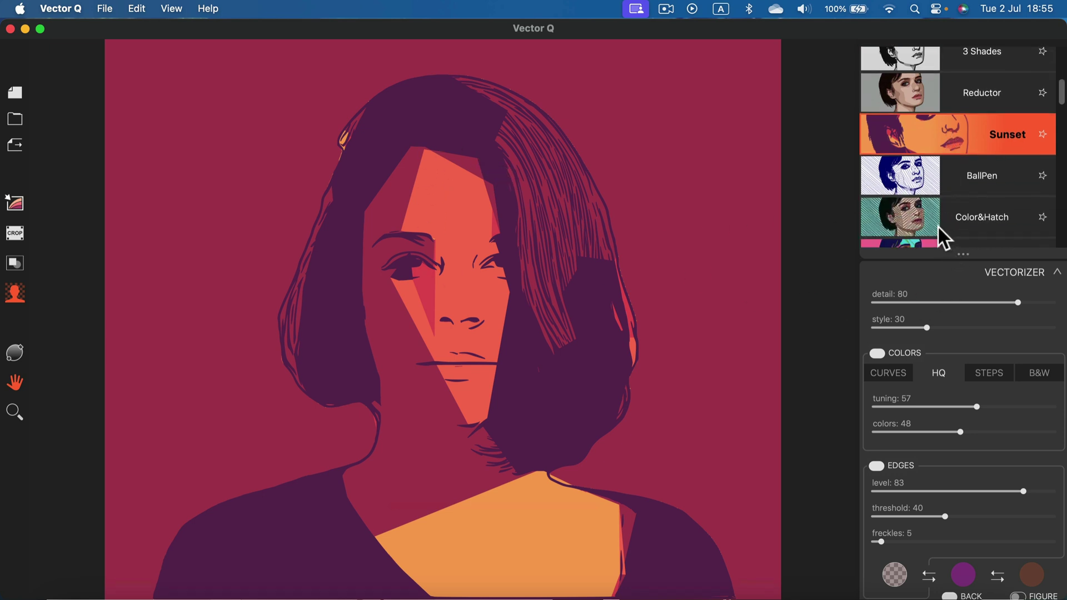
scroll(1031, 570, "down", 2)
left_click(964, 544)
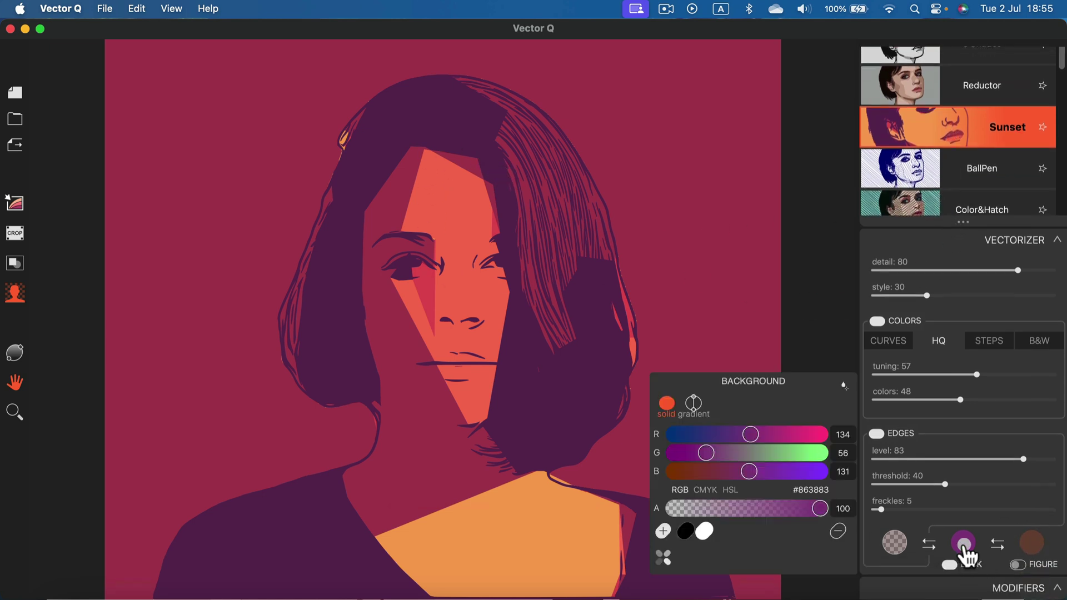
left_click_drag(751, 434, 785, 434)
left_click_drag(705, 453, 716, 471)
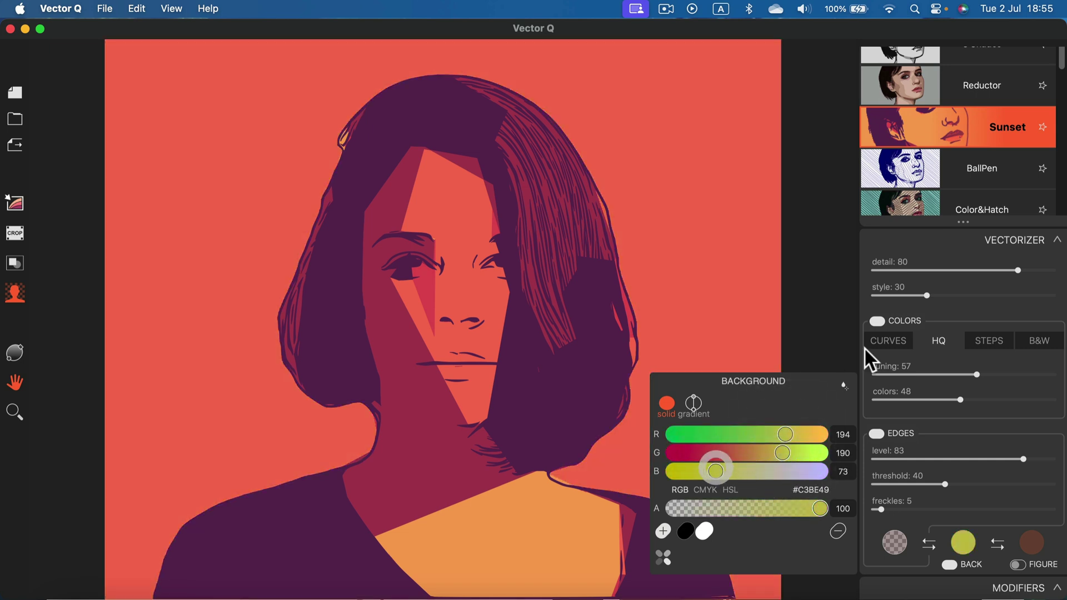
left_click(957, 248)
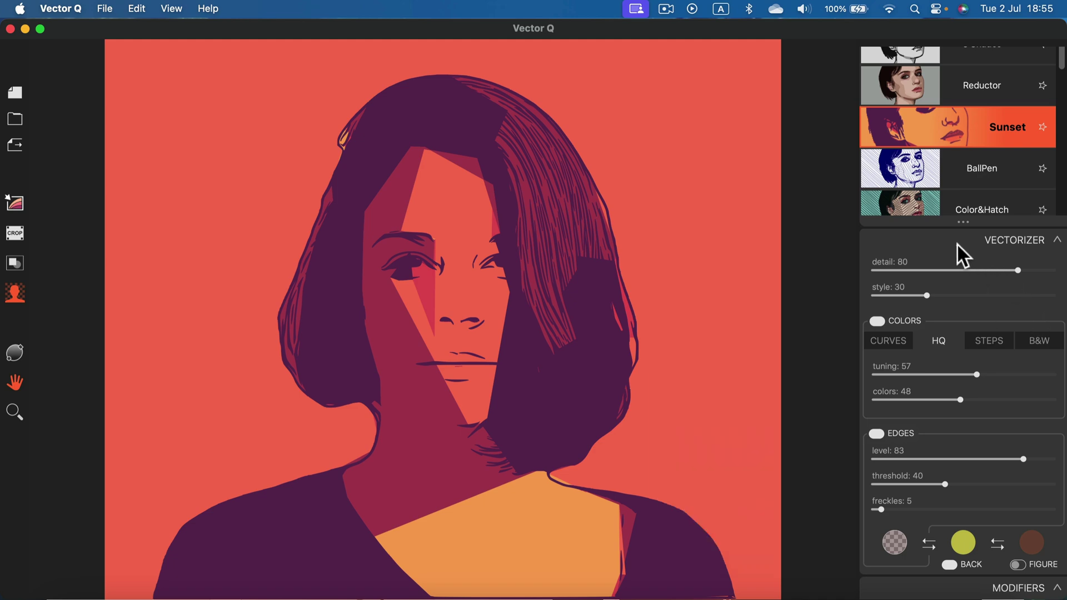
left_click(959, 168)
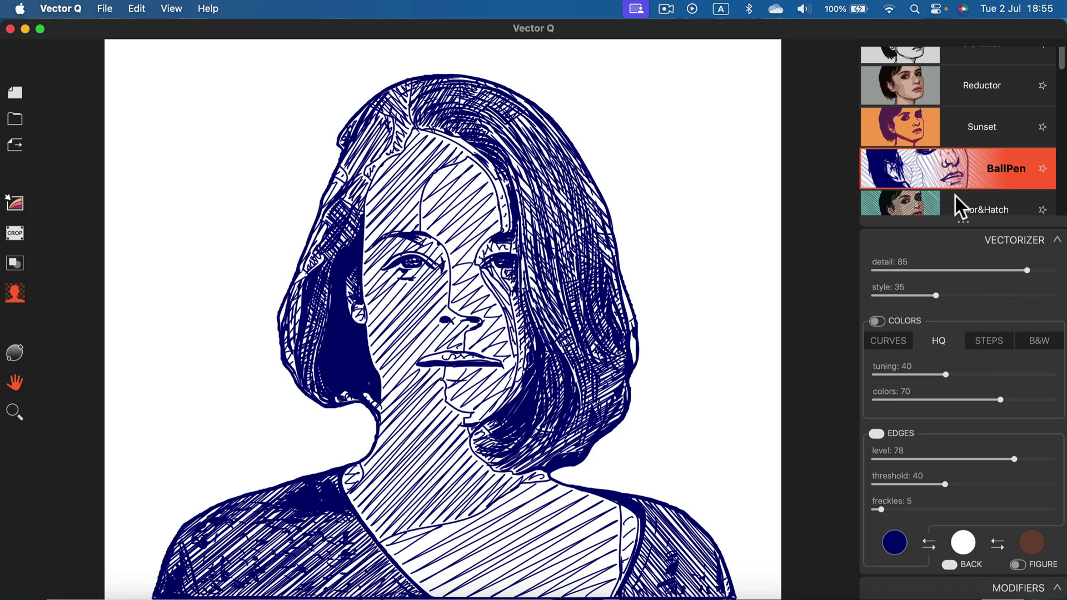
Try the Color&Hatch, Tesselate and Circles looks on the portrait.
left_click(956, 197)
scroll(961, 147, "down", 3)
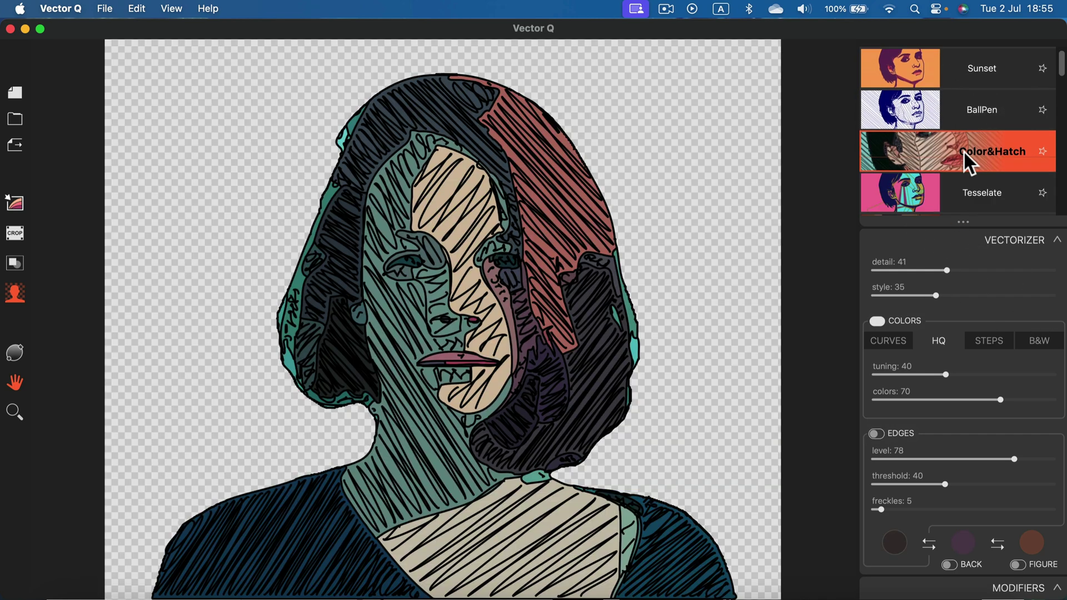
left_click(962, 151)
scroll(961, 155, "down", 1)
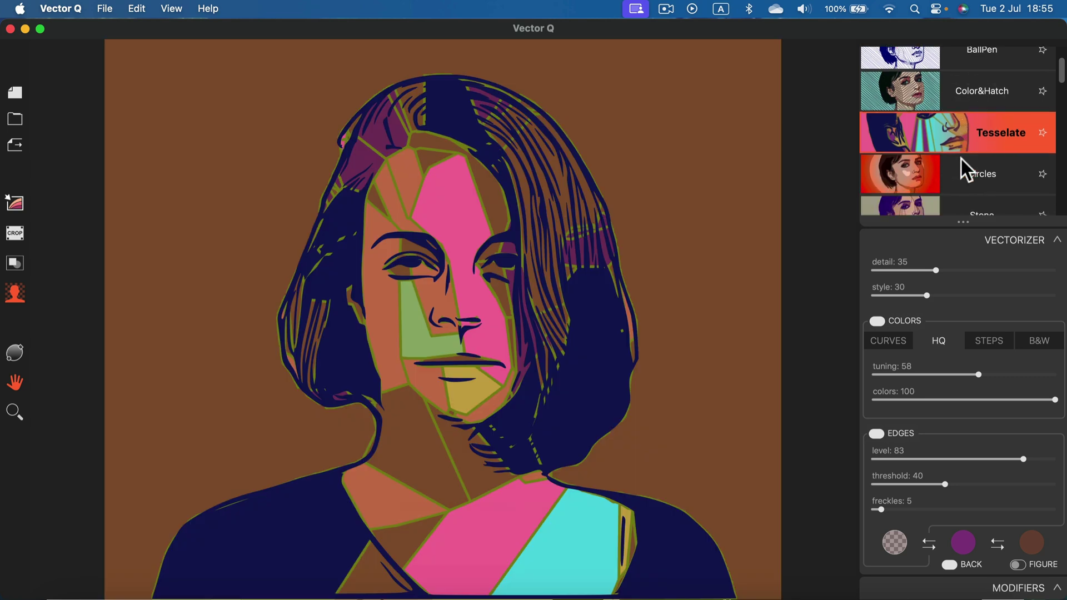
left_click(959, 160)
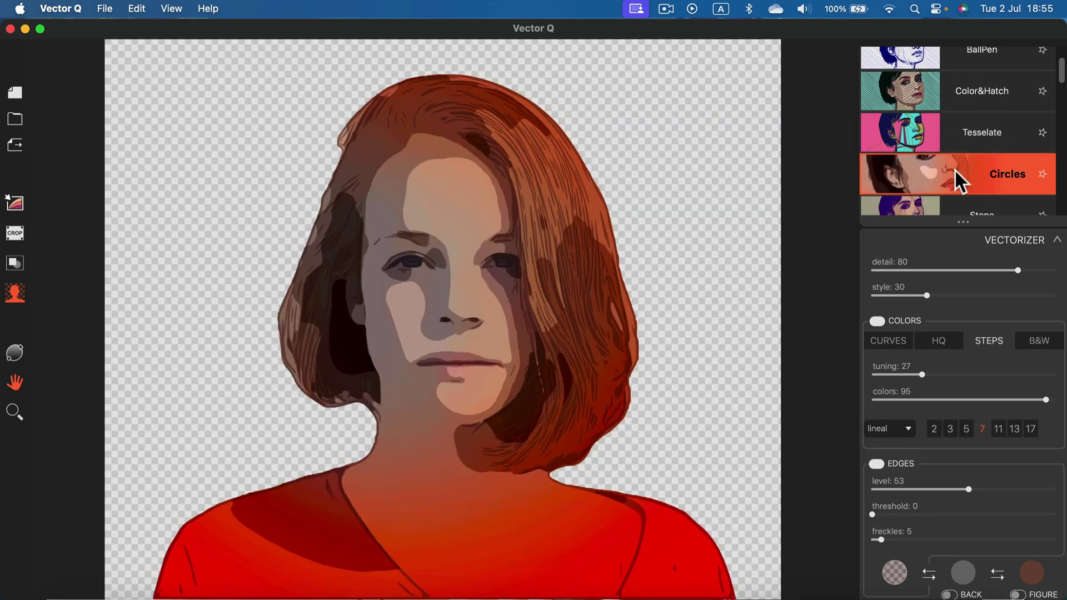
scroll(980, 149, "down", 2)
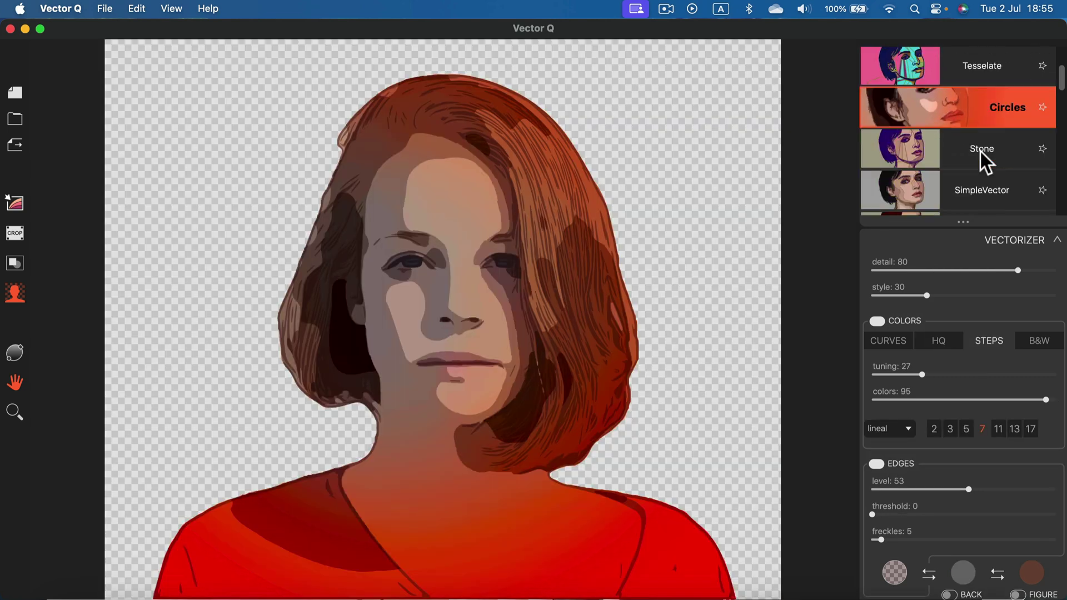
scroll(998, 164, "down", 3)
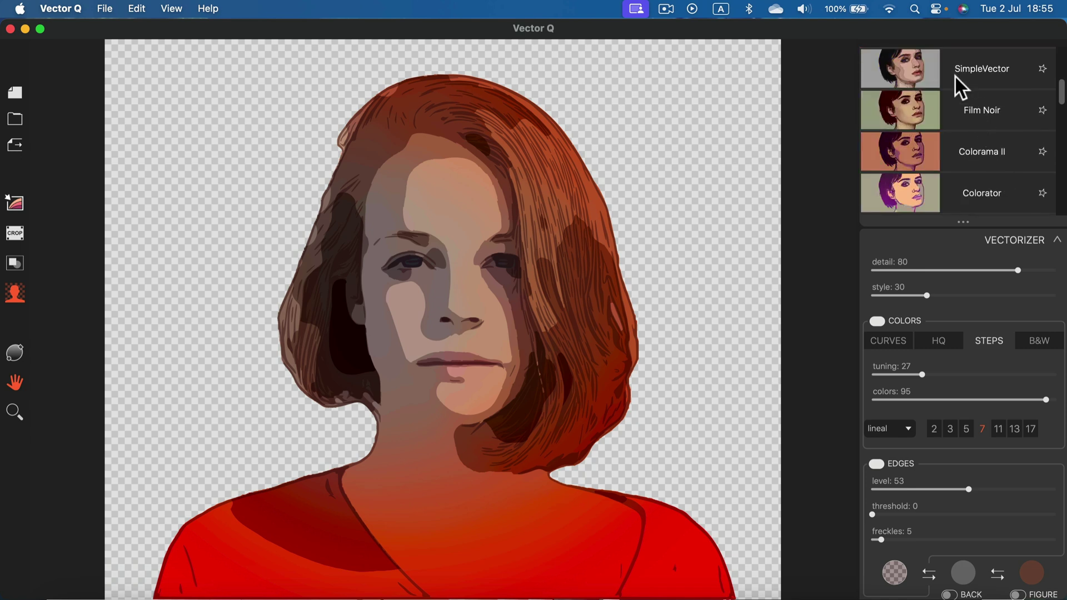
Try the SimpleVector, Film Noir, Colorama II and Colorator looks.
left_click(954, 76)
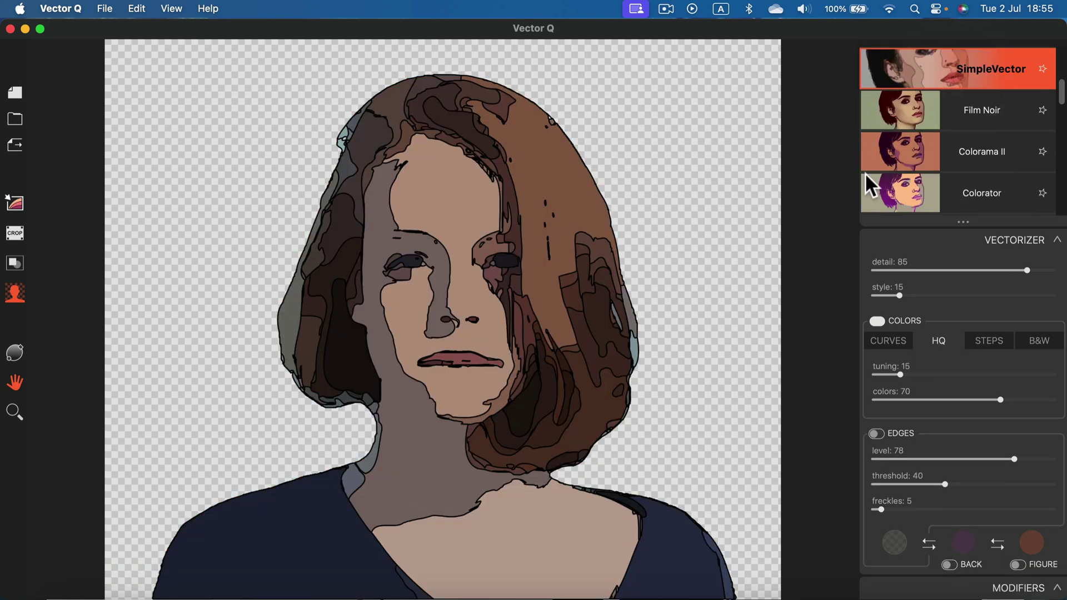
left_click(949, 115)
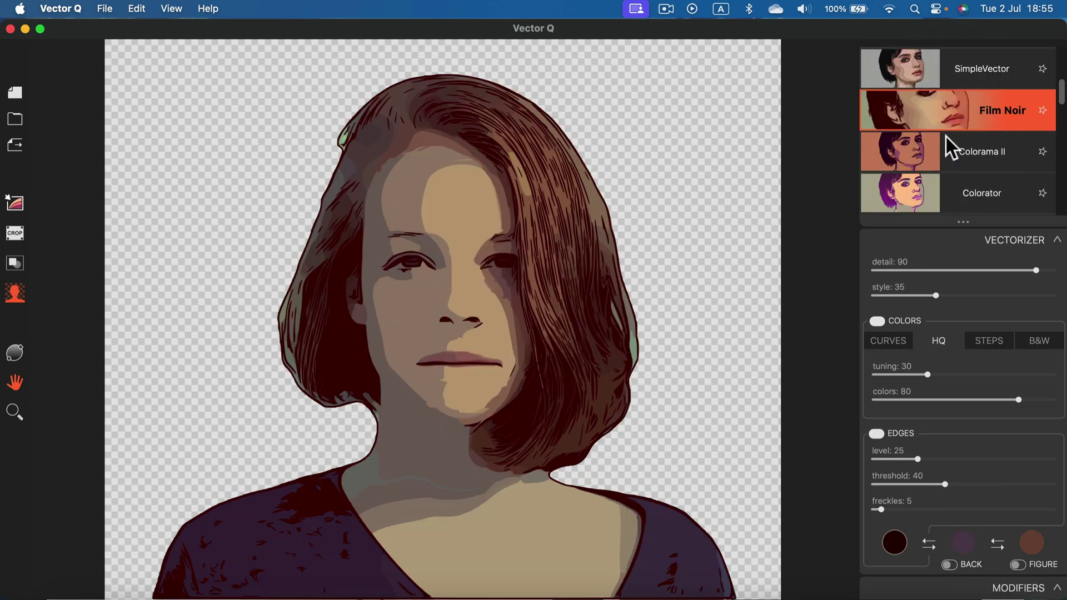
left_click(949, 145)
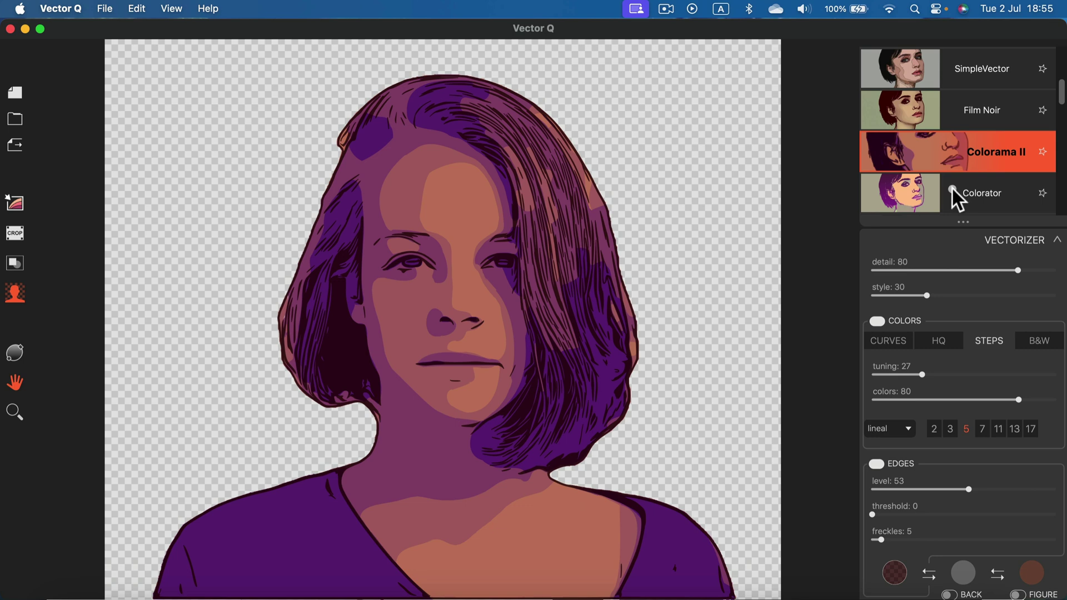
left_click(953, 190)
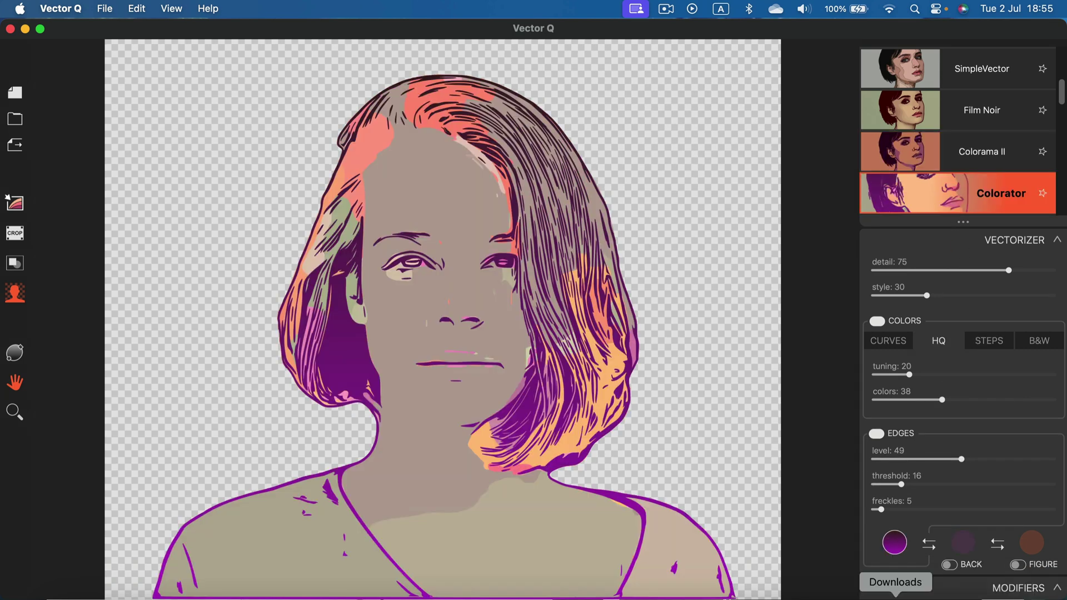
Make the outlines magenta-red, then try the ColorEdge look.
left_click(894, 542)
left_click_drag(745, 434, 715, 435)
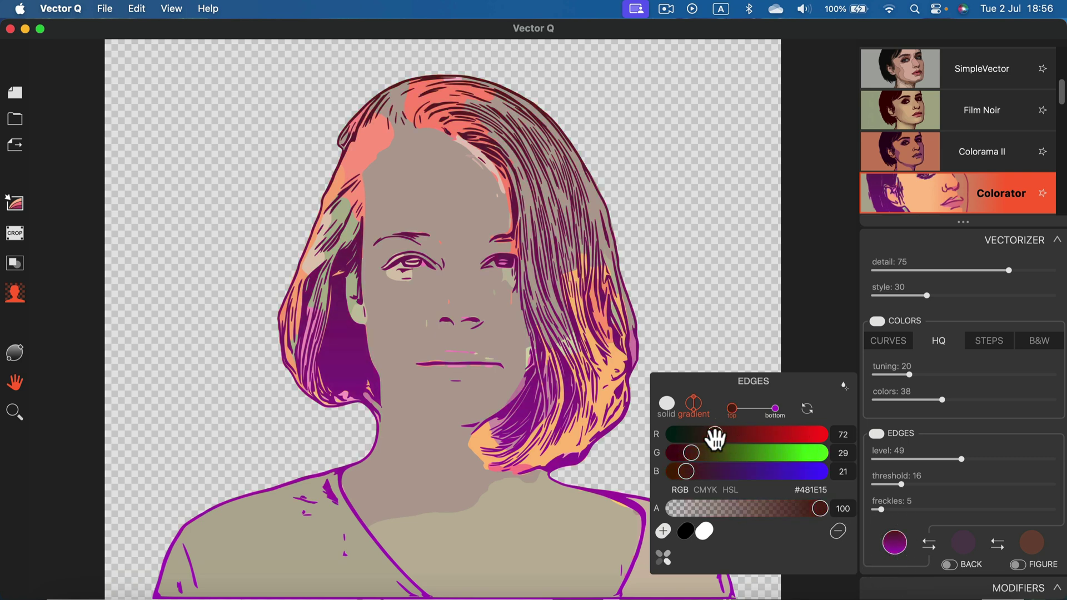
scroll(984, 178, "down", 4)
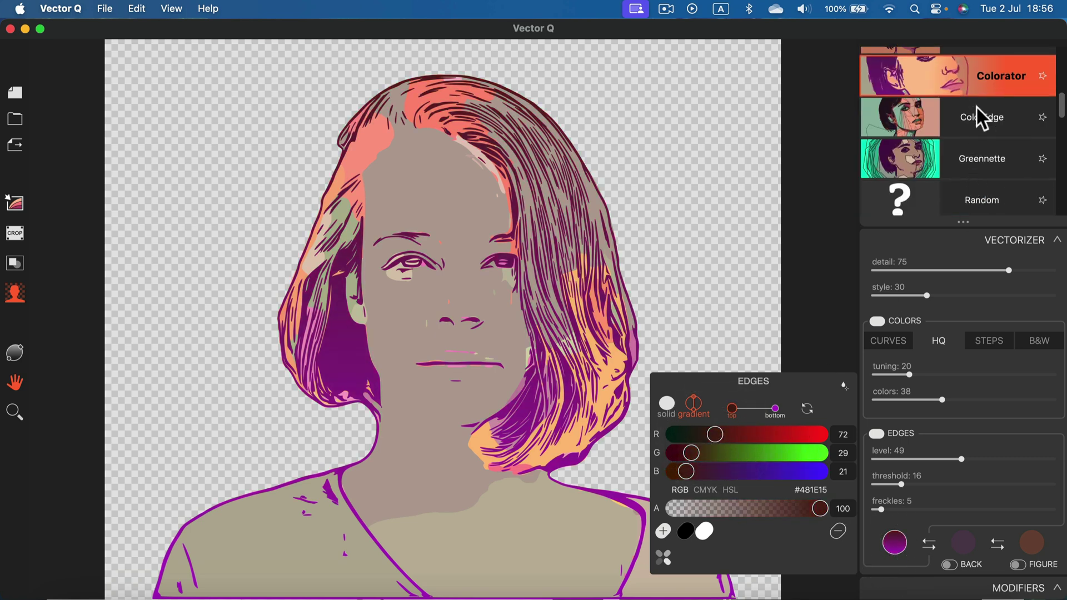
left_click(979, 132)
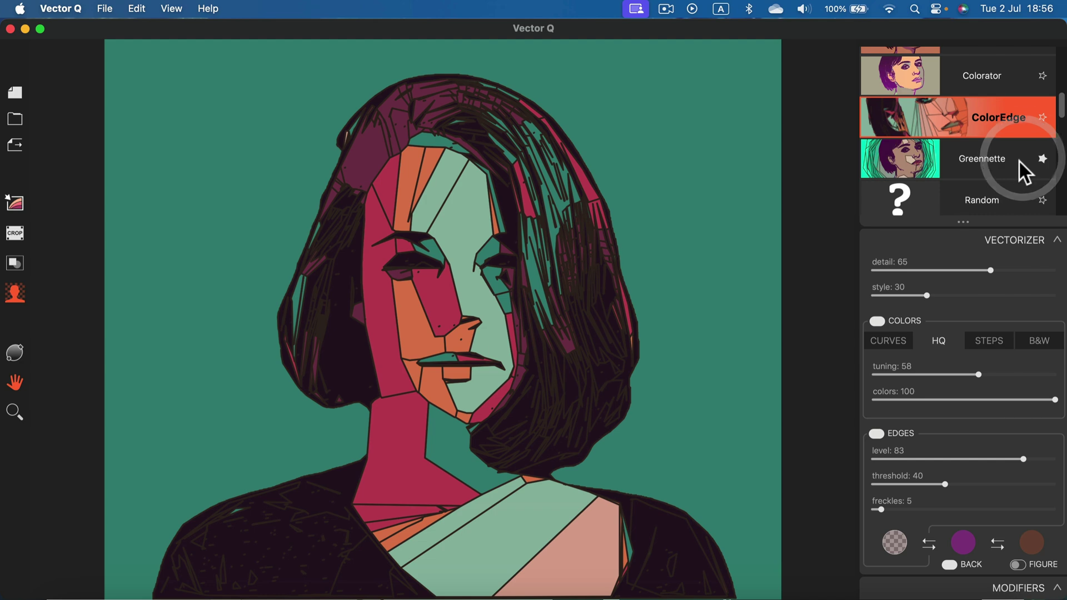
Apply the Greennette preset and mark it as a favourite.
left_click(1020, 164)
left_click(1043, 159)
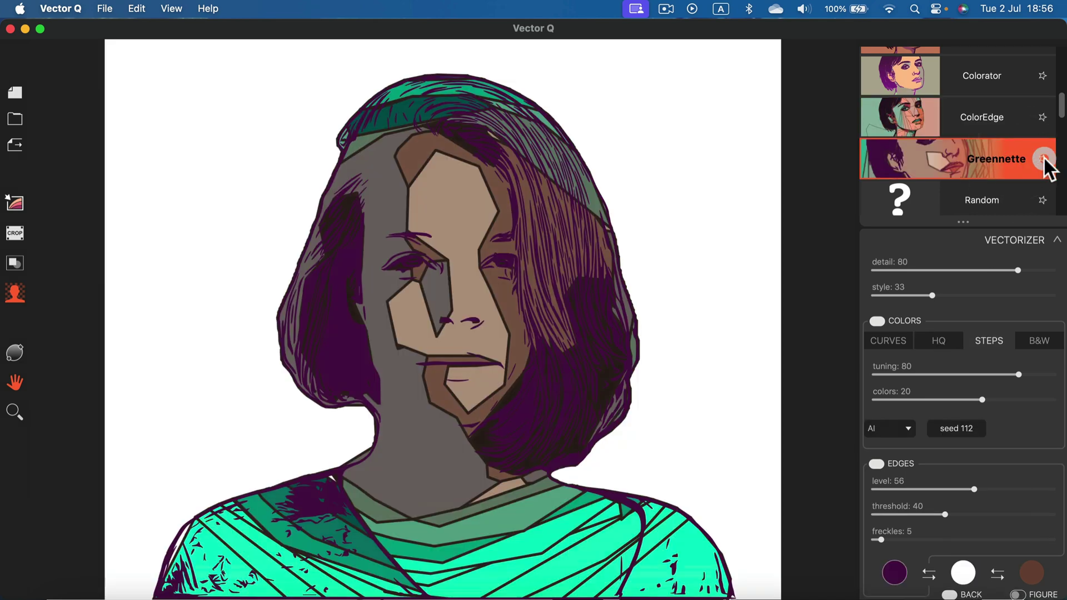
scroll(979, 194, "up", 3)
scroll(1028, 138, "up", 10)
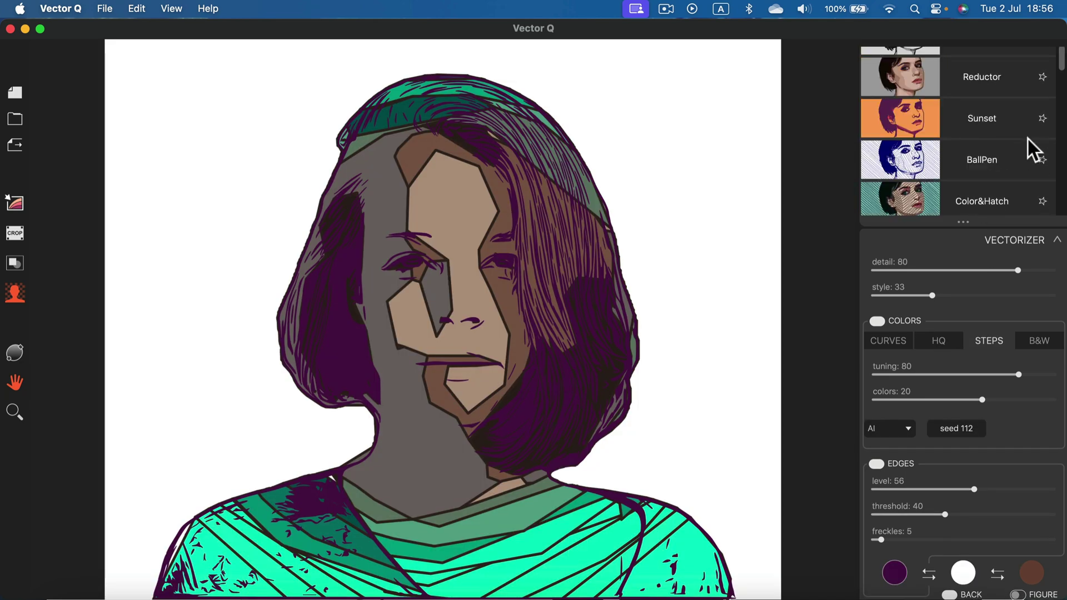
Switch the portrait from Curves to Pure Vector and export it as an SVG file.
left_click(1005, 128)
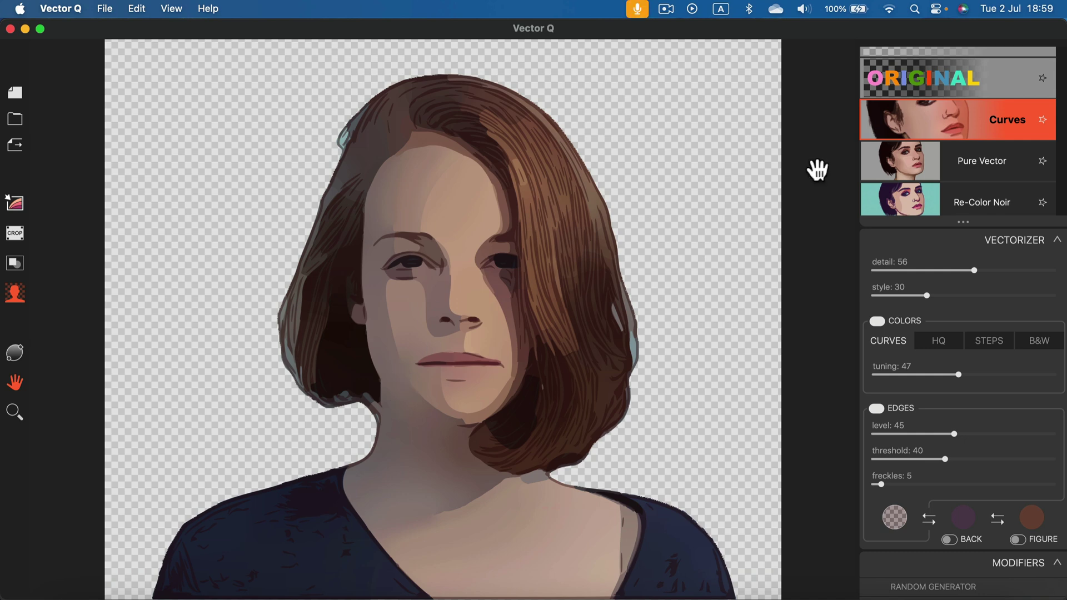
left_click(984, 153)
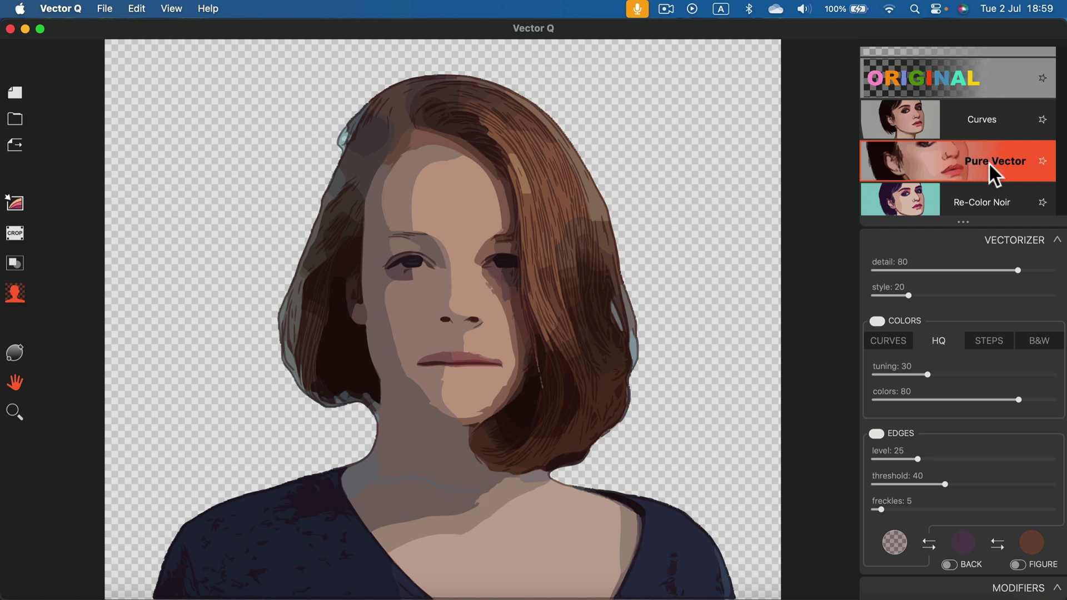
left_click(17, 147)
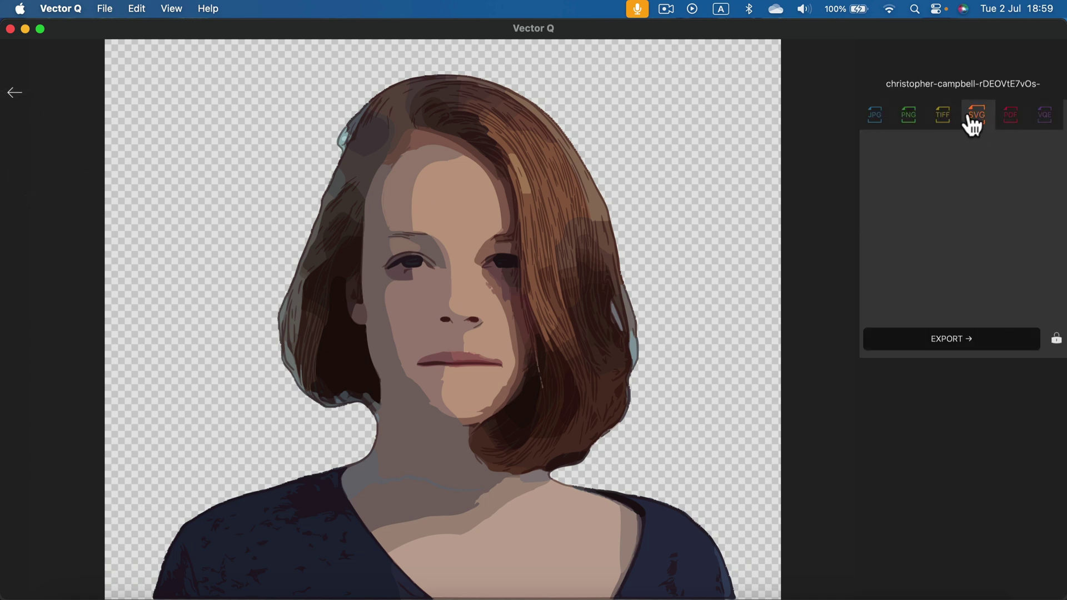
left_click(948, 345)
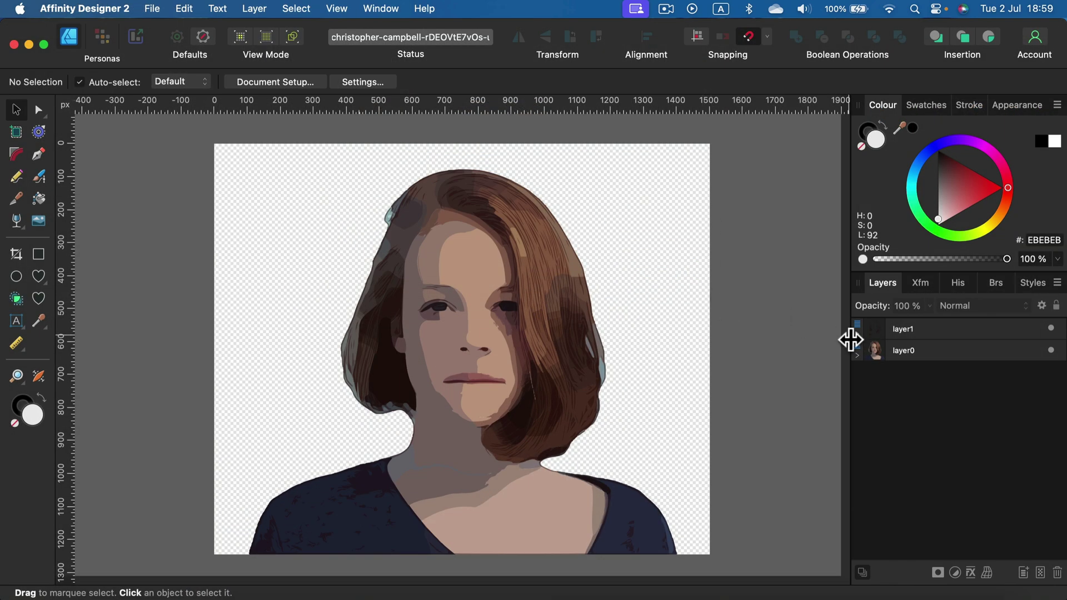
Expand layer0 and select a couple of the portrait's Curve shapes.
left_click(859, 357)
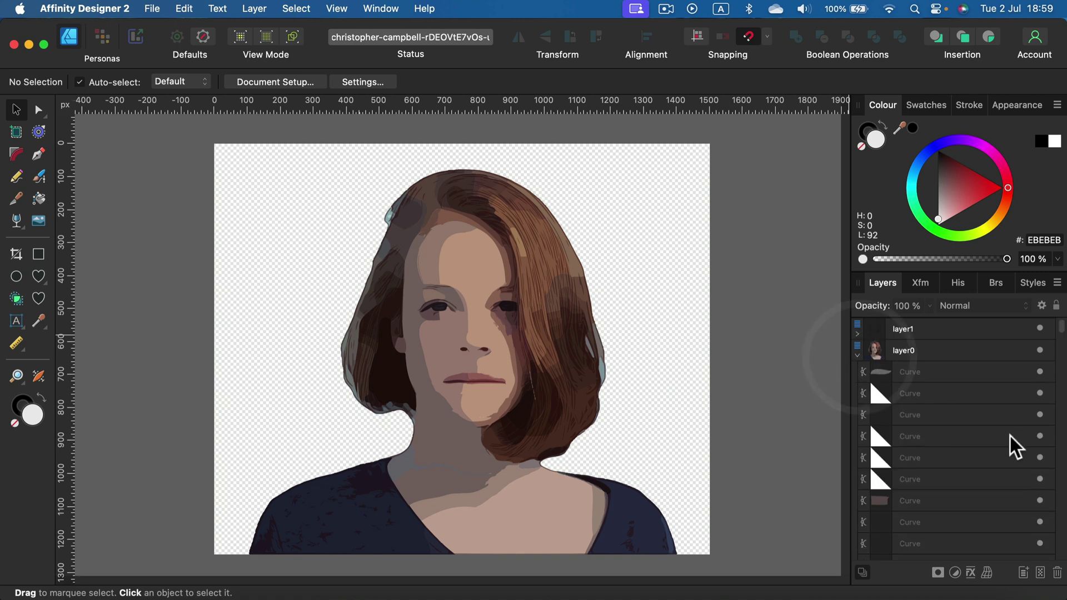
scroll(1011, 443, "down", 5)
left_click(989, 423)
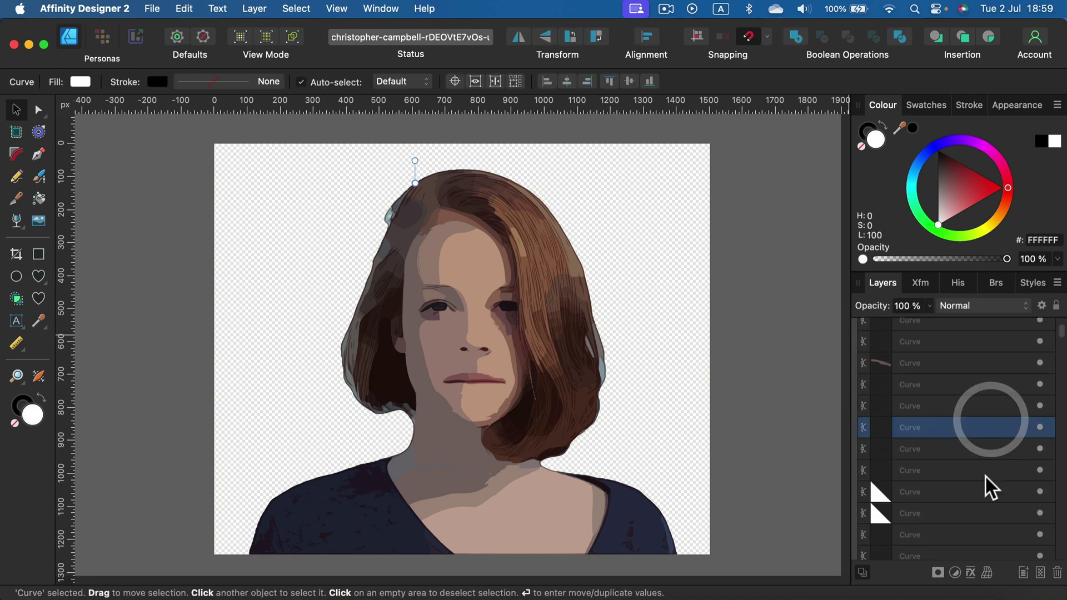
left_click(984, 474)
scroll(983, 494, "up", 2)
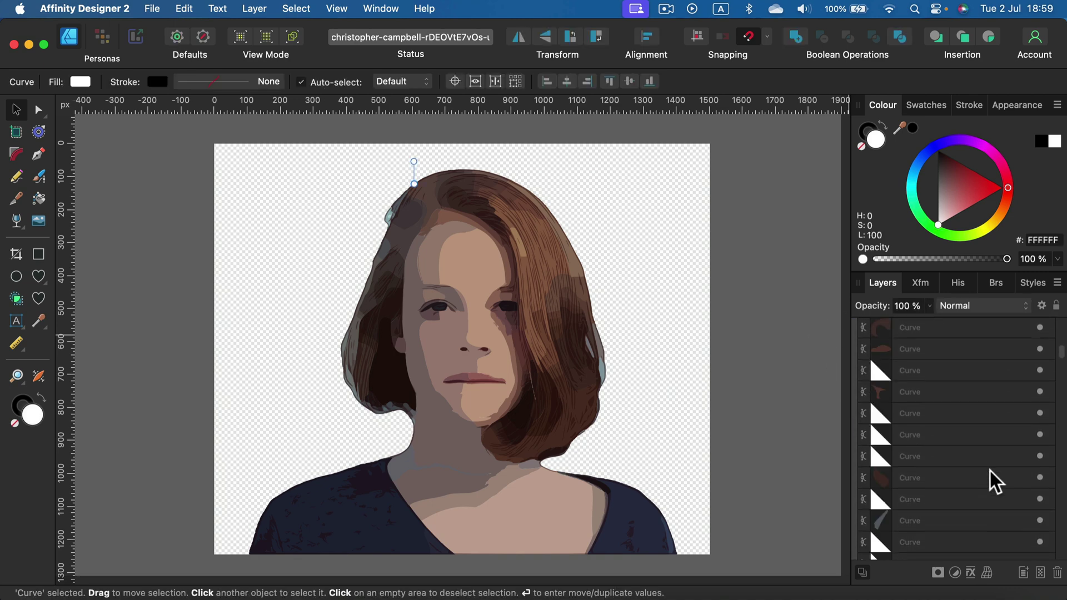
scroll(1045, 401, "up", 1)
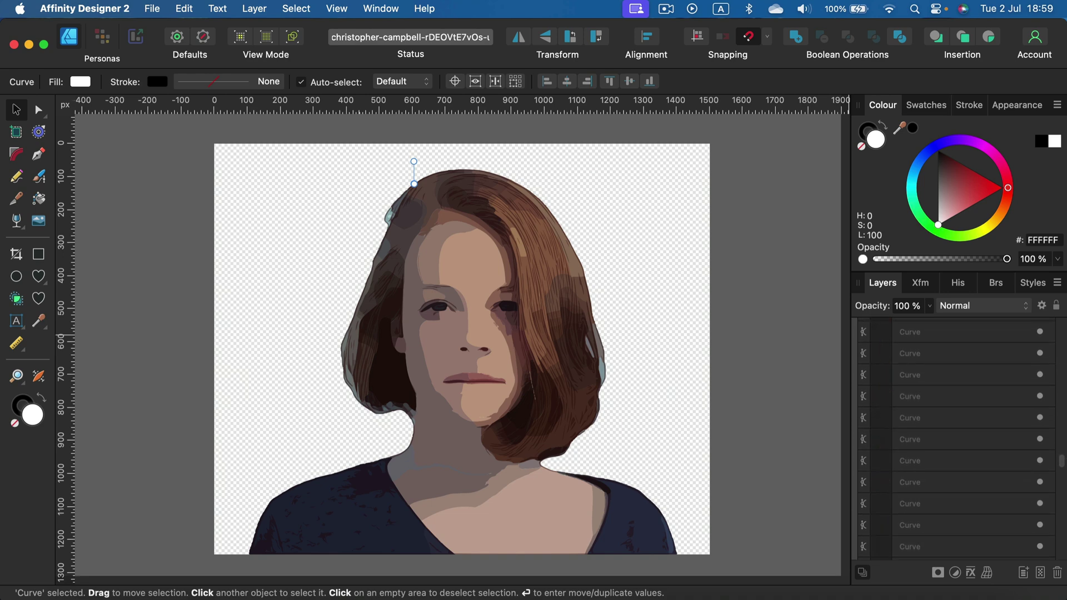
scroll(956, 439, "down", 10)
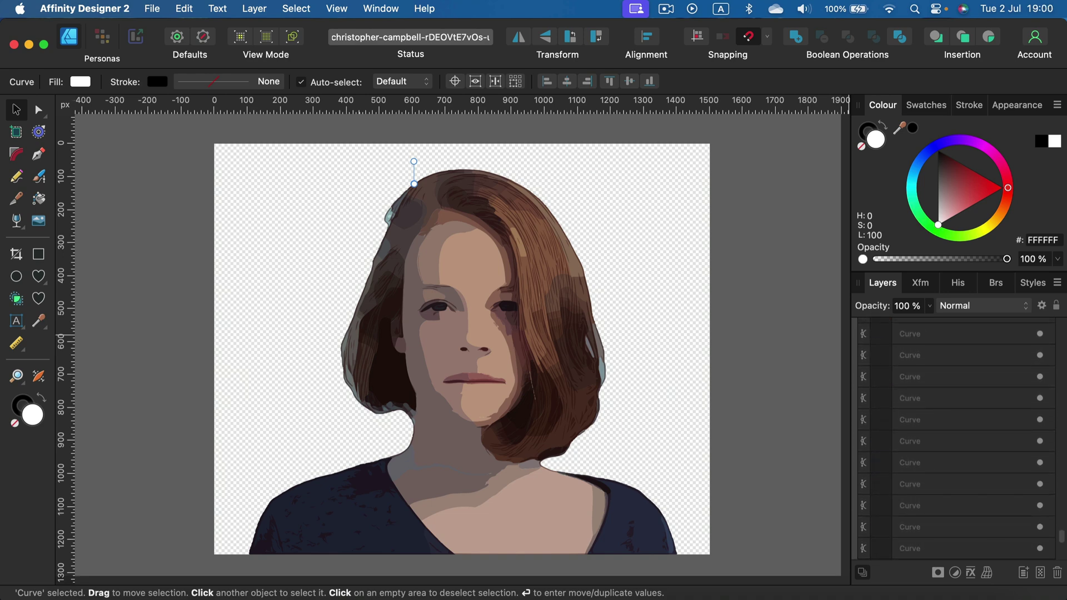
Inspect more curves, including the small navy and beige neckline shapes, then clear the selection.
left_click(948, 439)
left_click(959, 503)
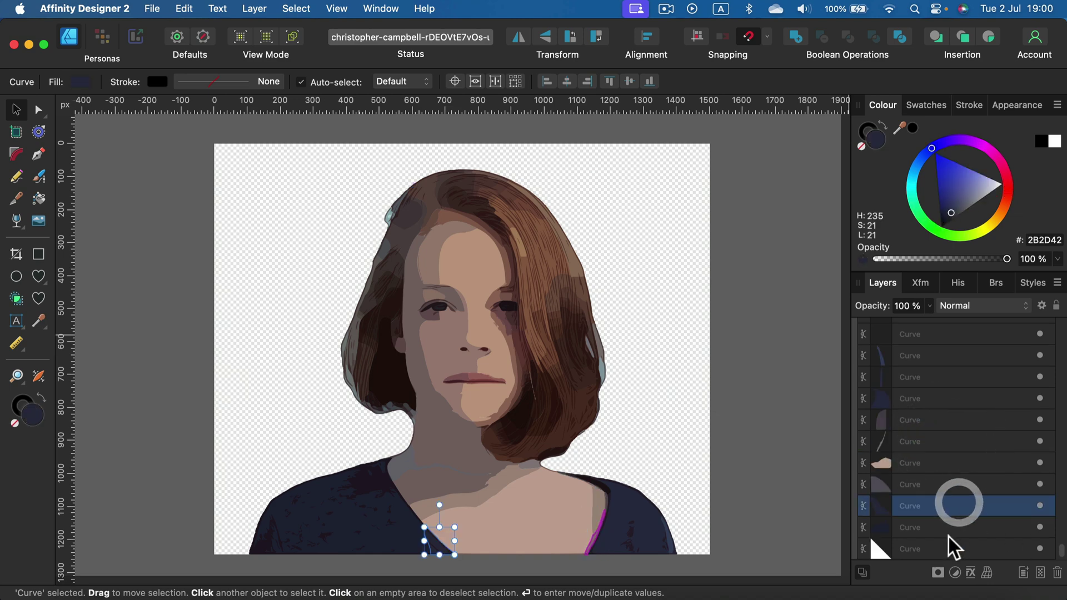
left_click(948, 386)
scroll(949, 386, "down", 5)
left_click(948, 384)
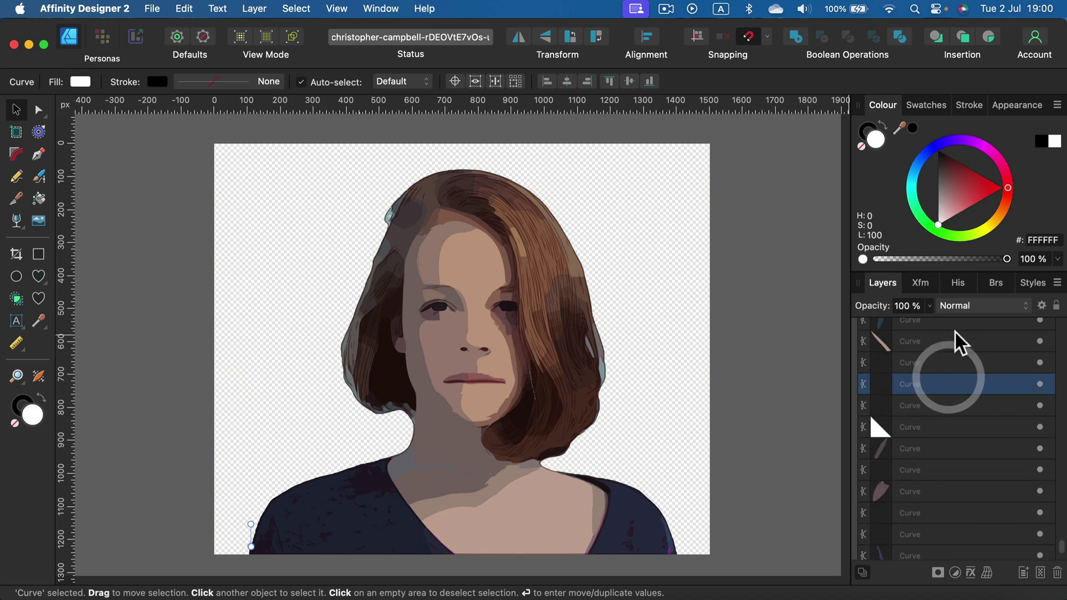
left_click(959, 342)
left_click(28, 110)
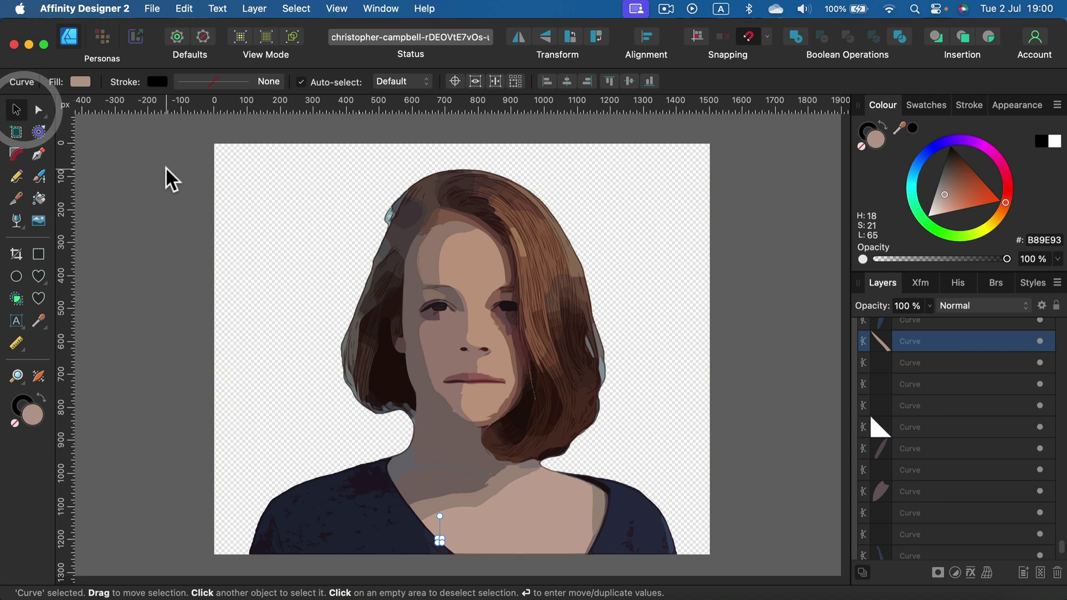
left_click(166, 167)
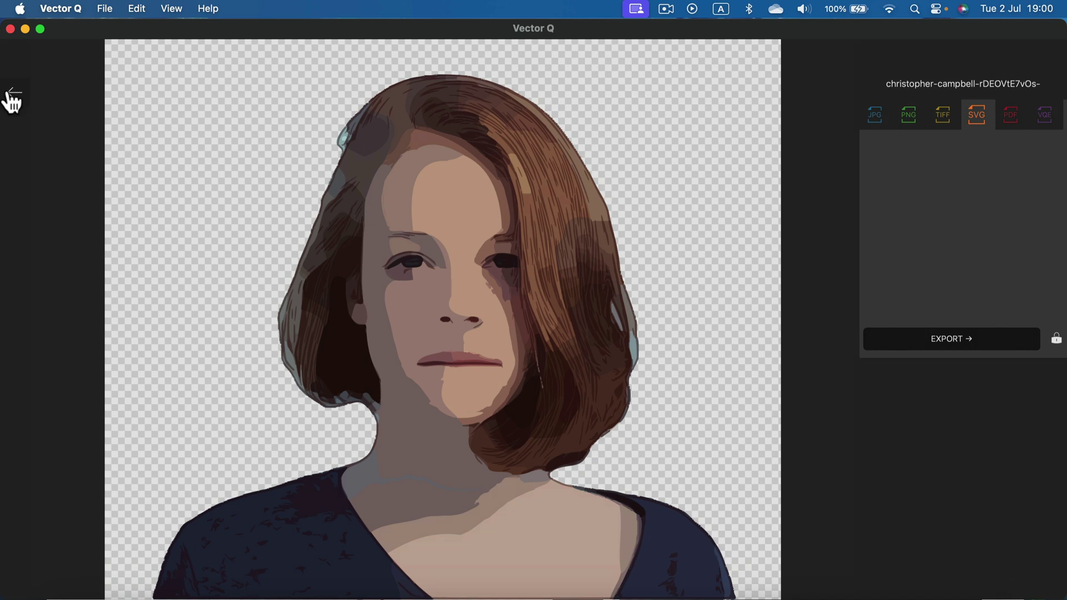
Leave export, apply the Greys preset and send the greyscale vectorization to the editor.
left_click(12, 94)
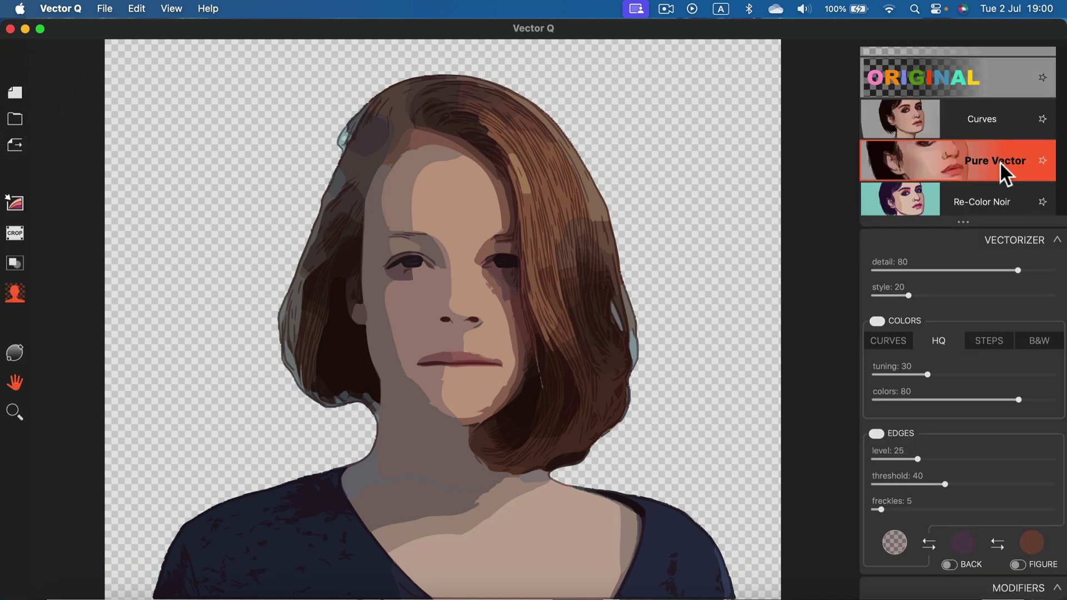
scroll(999, 162, "down", 5)
left_click(1009, 141)
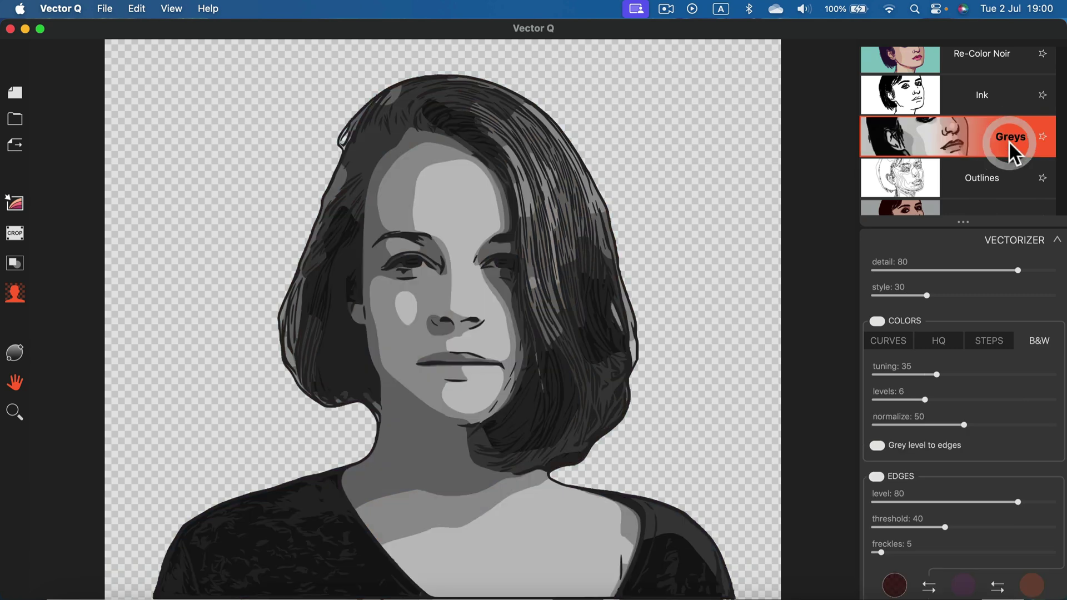
left_click(15, 205)
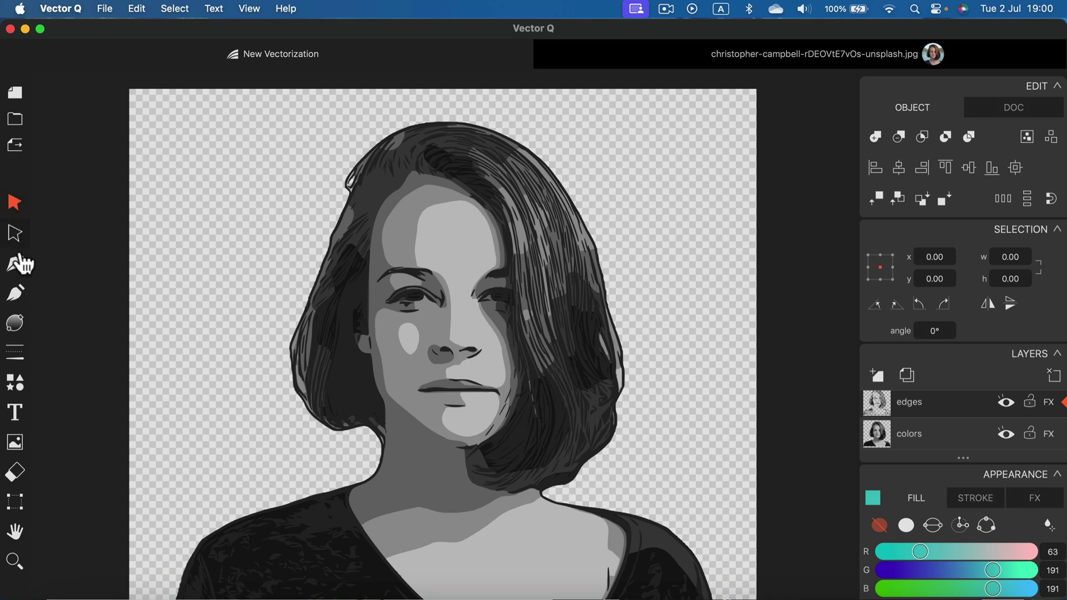
left_click(14, 233)
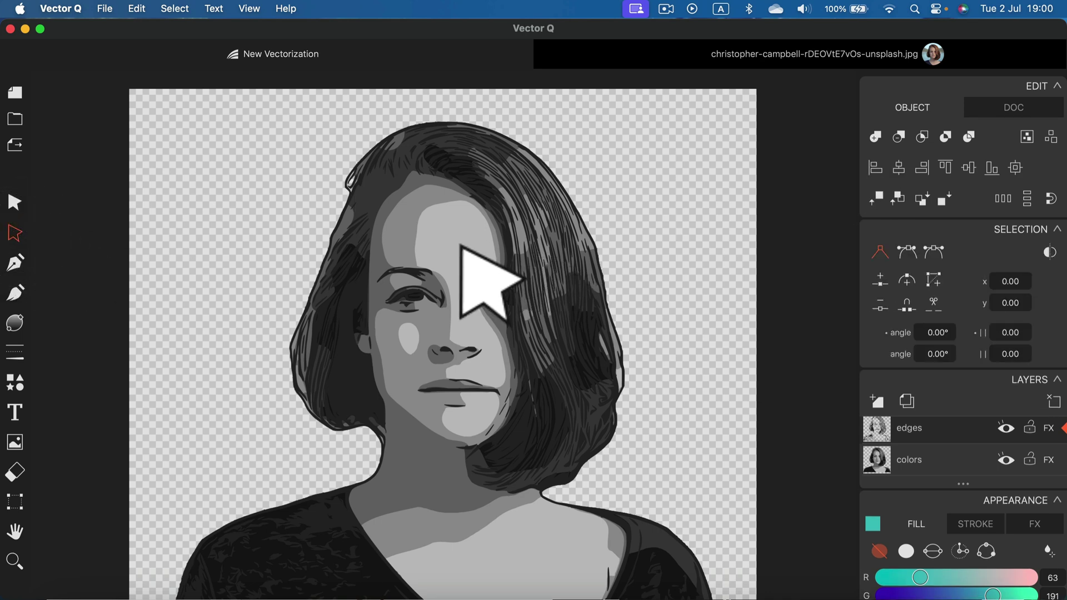
left_click(463, 245)
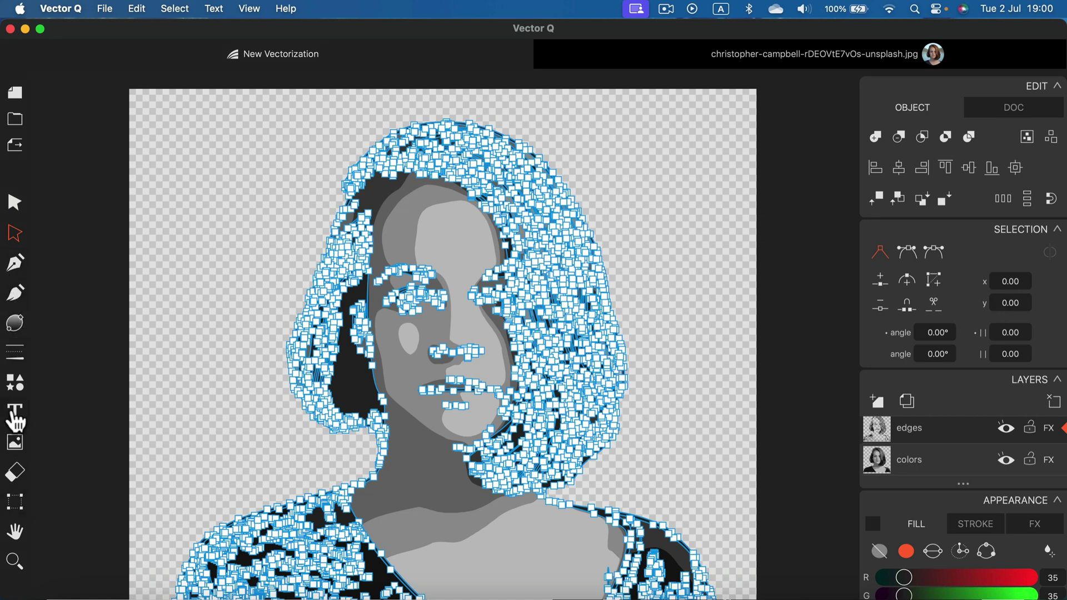
left_click(14, 202)
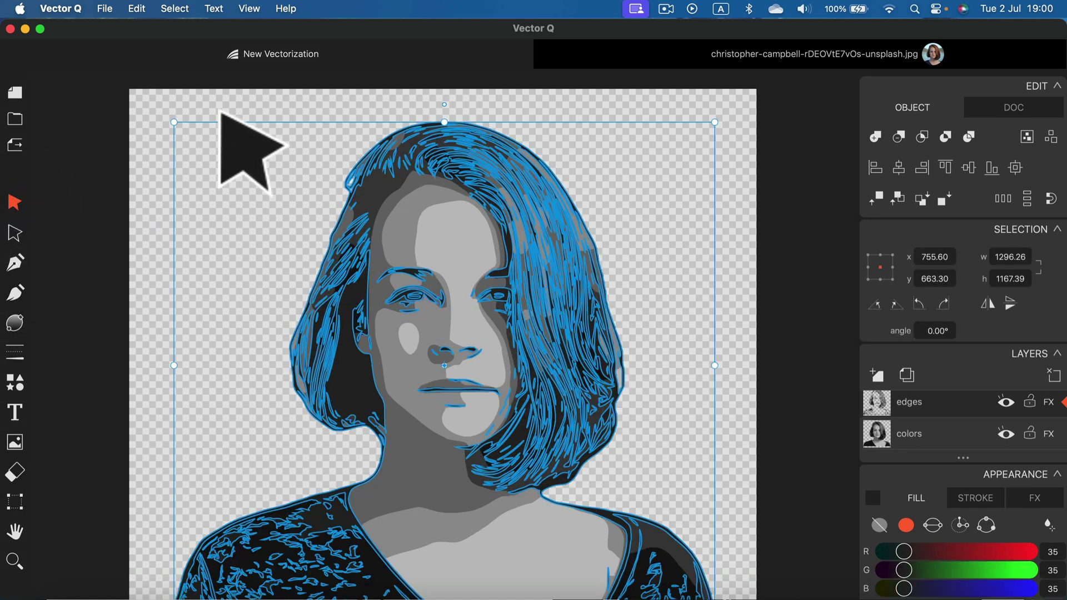
left_click(221, 113)
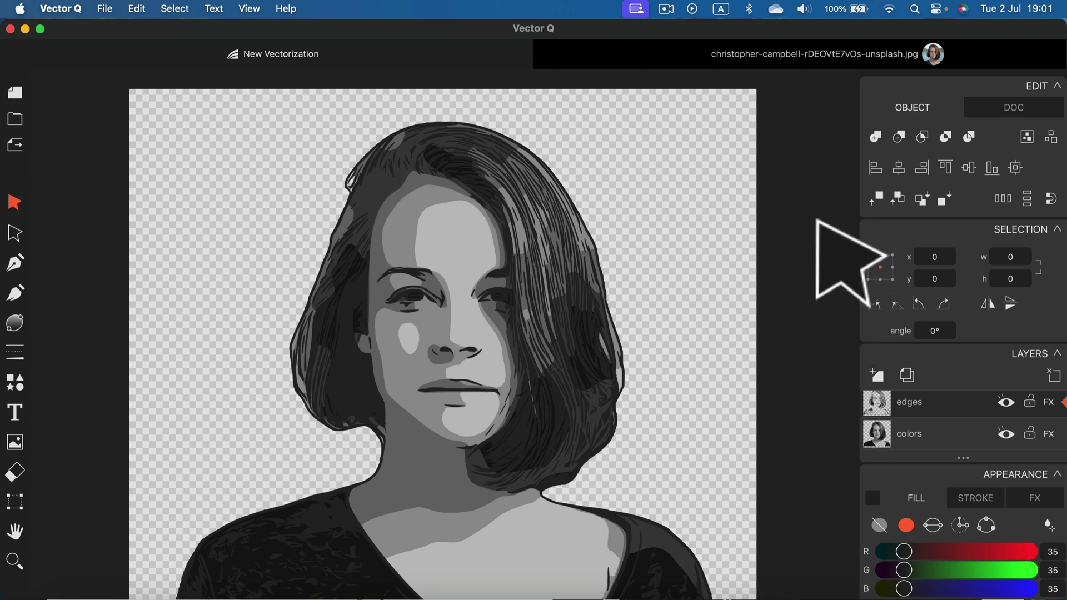
Load the dog photo, remove its beach background, and vectorize the cut-out.
key("super+v")
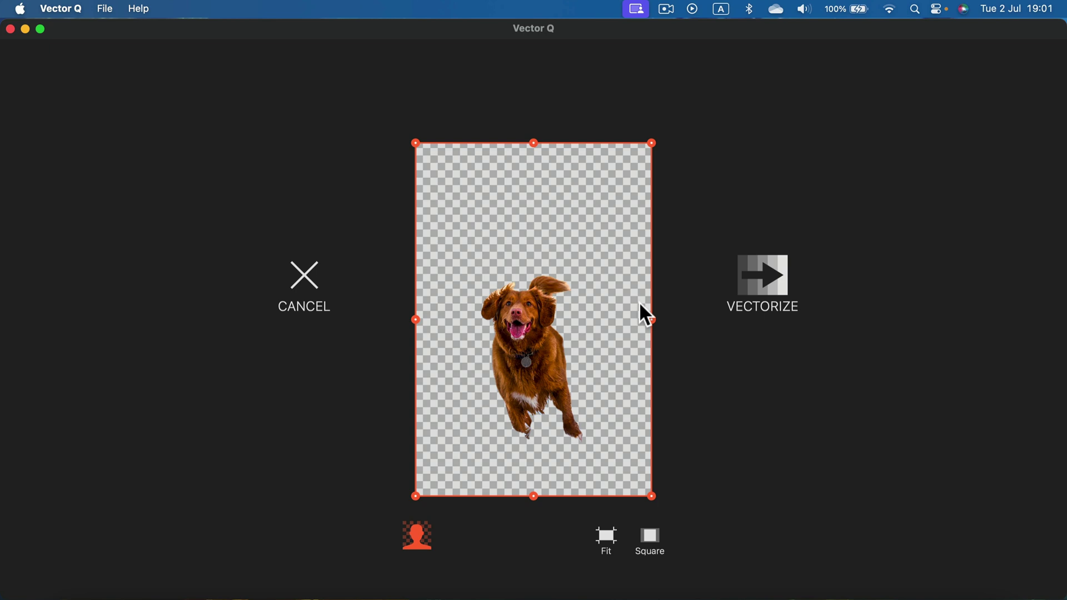
left_click(420, 542)
left_click(420, 542)
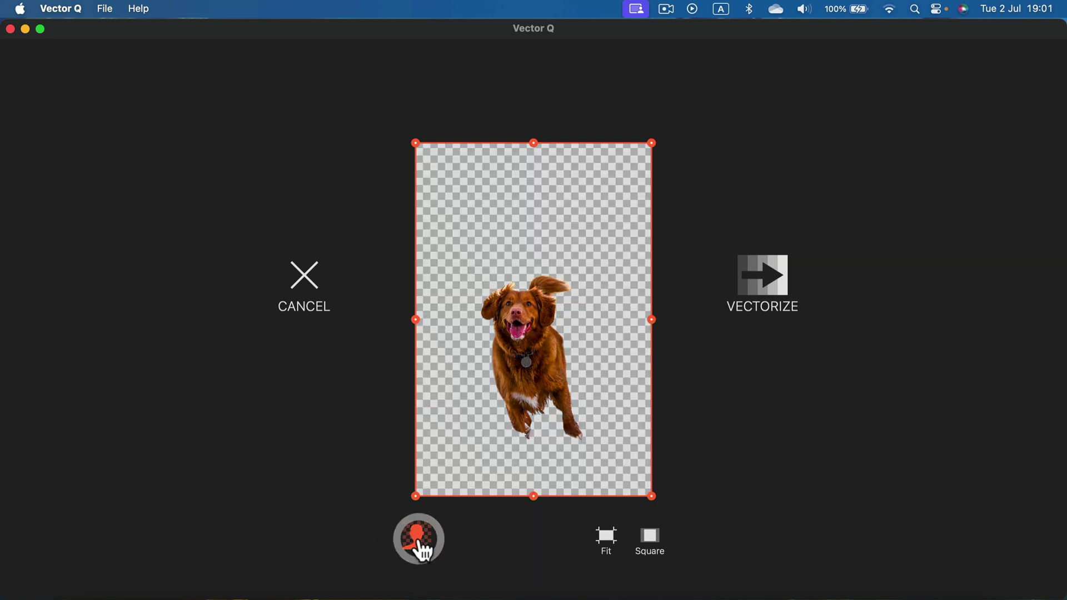
left_click(420, 542)
left_click(421, 542)
left_click(420, 541)
left_click(420, 542)
left_click(421, 541)
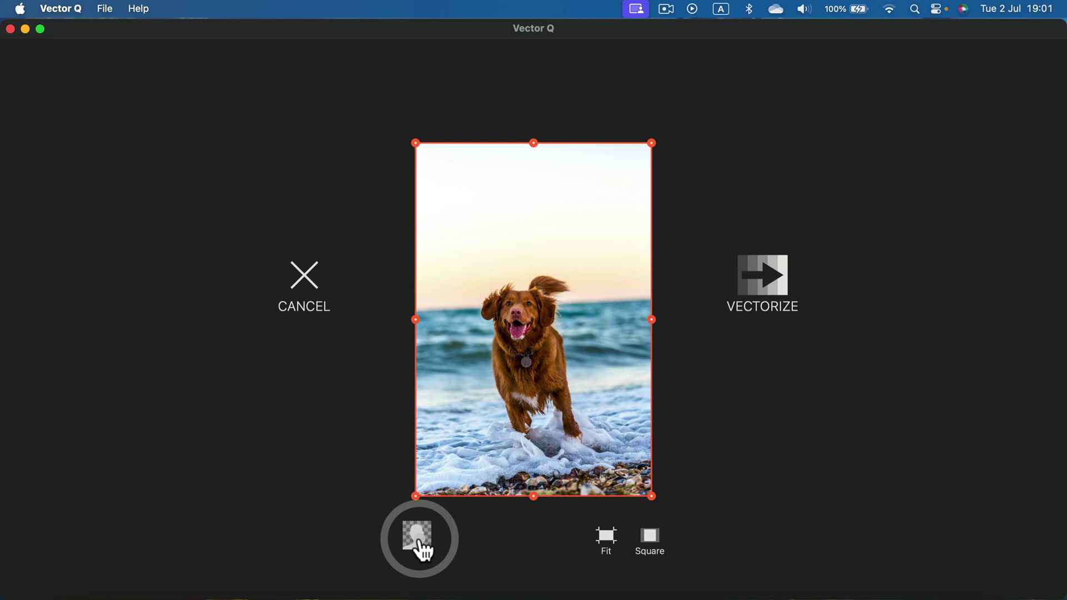
left_click(421, 542)
left_click(421, 542)
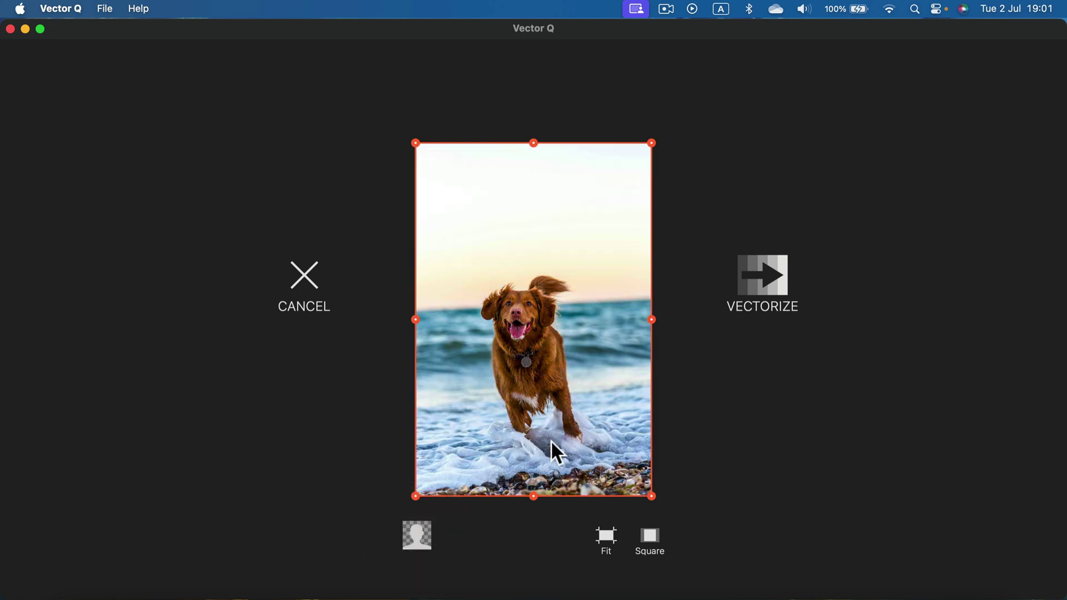
left_click(419, 542)
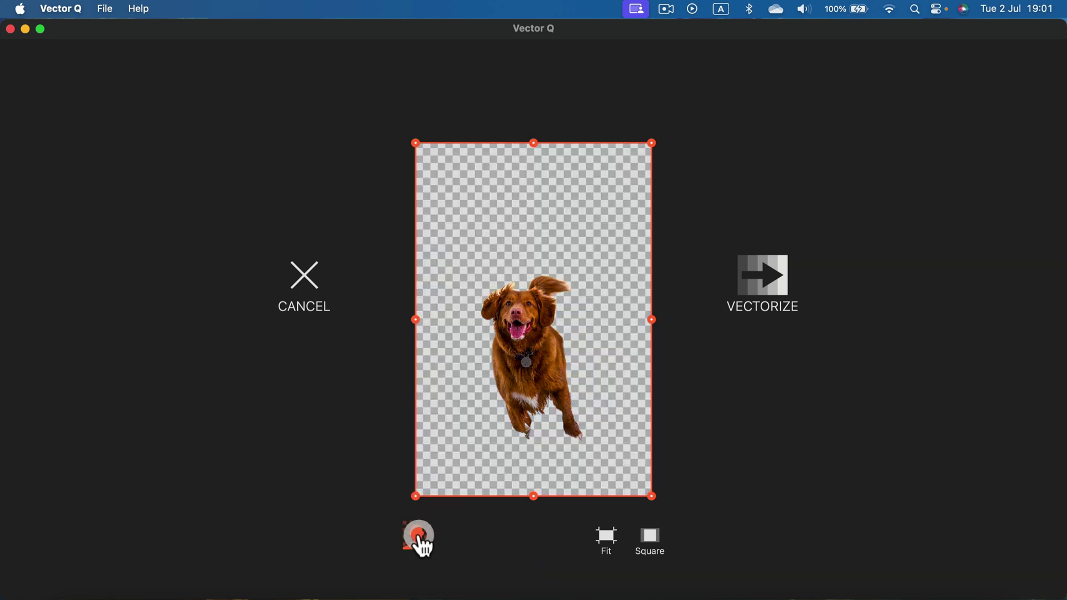
left_click(776, 283)
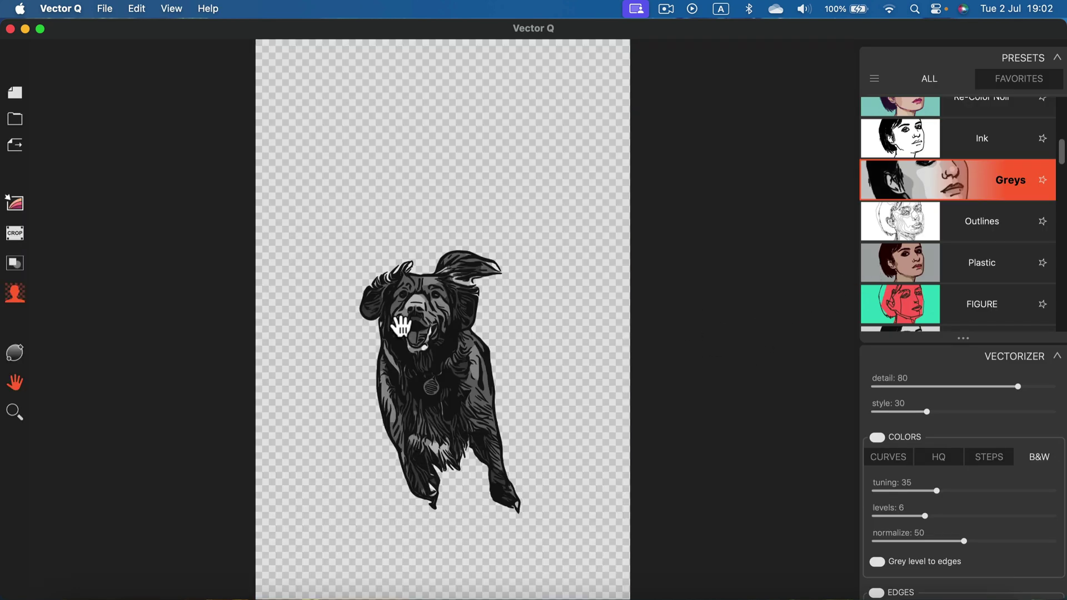
Try the Outlines, Ink, Re-Color Noir, Pure Vector and Curves presets on the dog.
left_click(1012, 208)
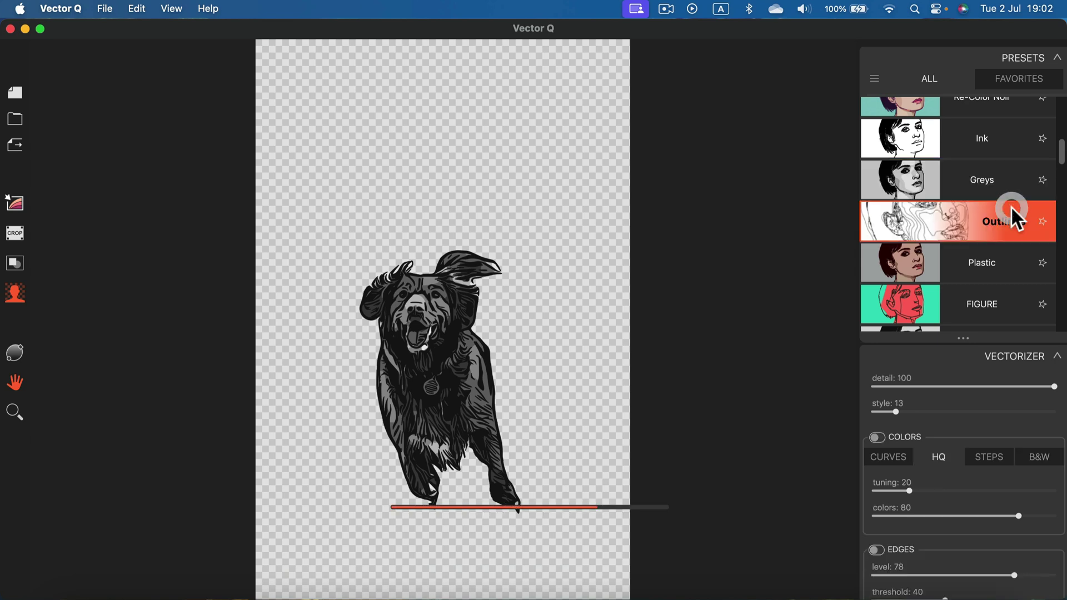
left_click(1010, 129)
scroll(1009, 129, "up", 2)
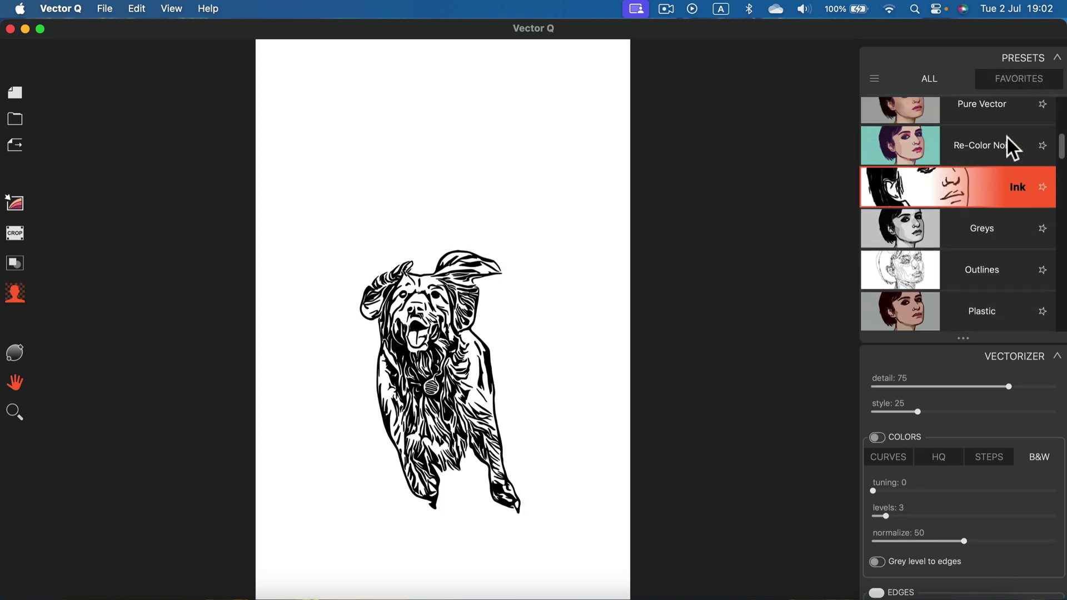
left_click(1006, 135)
scroll(1006, 139, "up", 1)
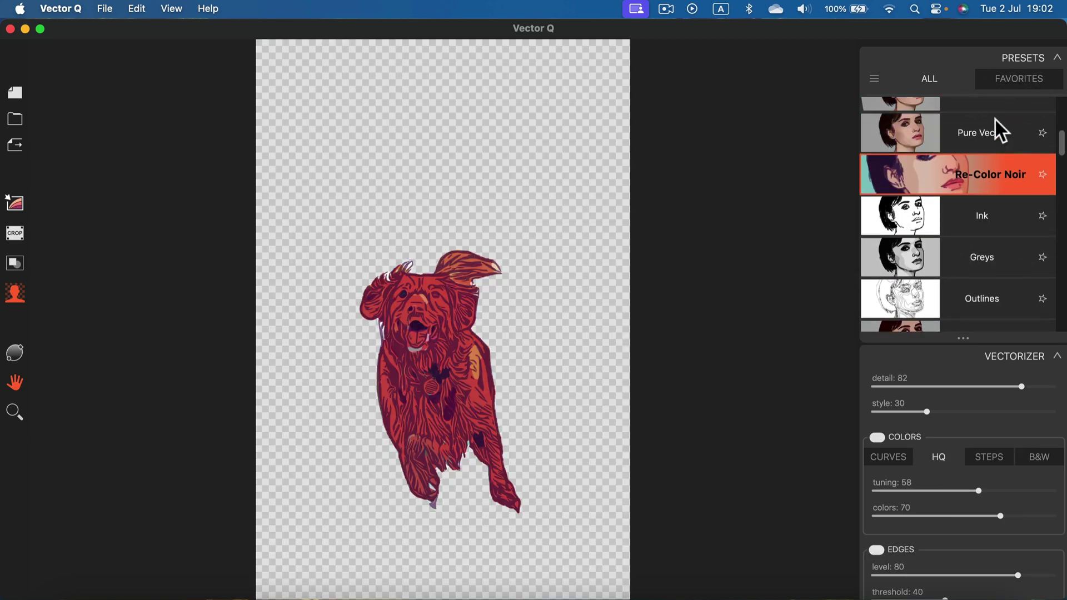
left_click(995, 119)
scroll(996, 122, "up", 2)
left_click(998, 137)
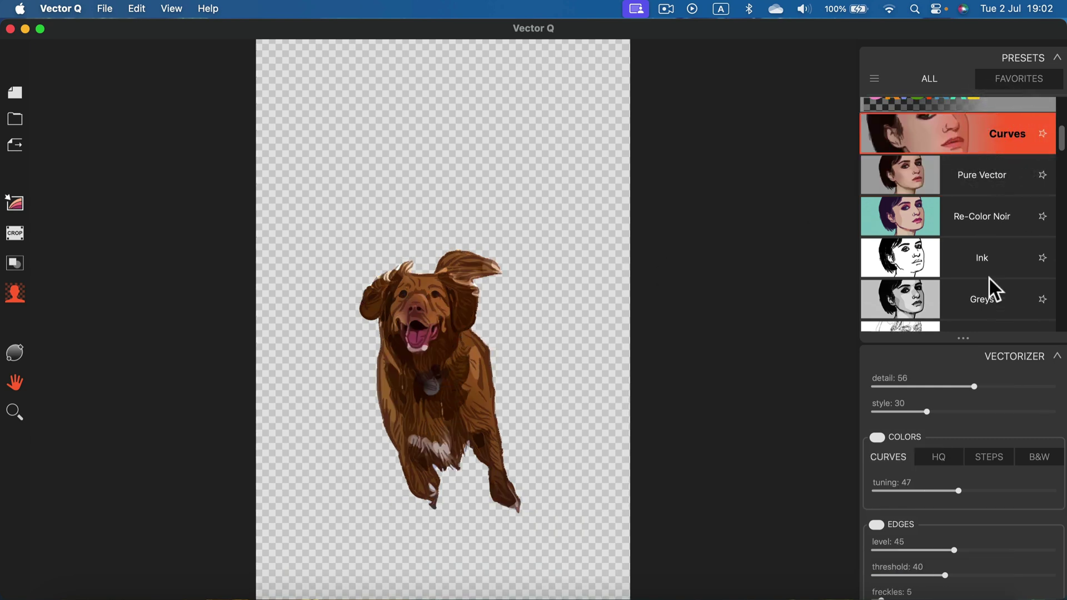
Try Reductor, then apply Sunset and scroll down to the Edges and colour settings.
scroll(988, 277, "down", 5)
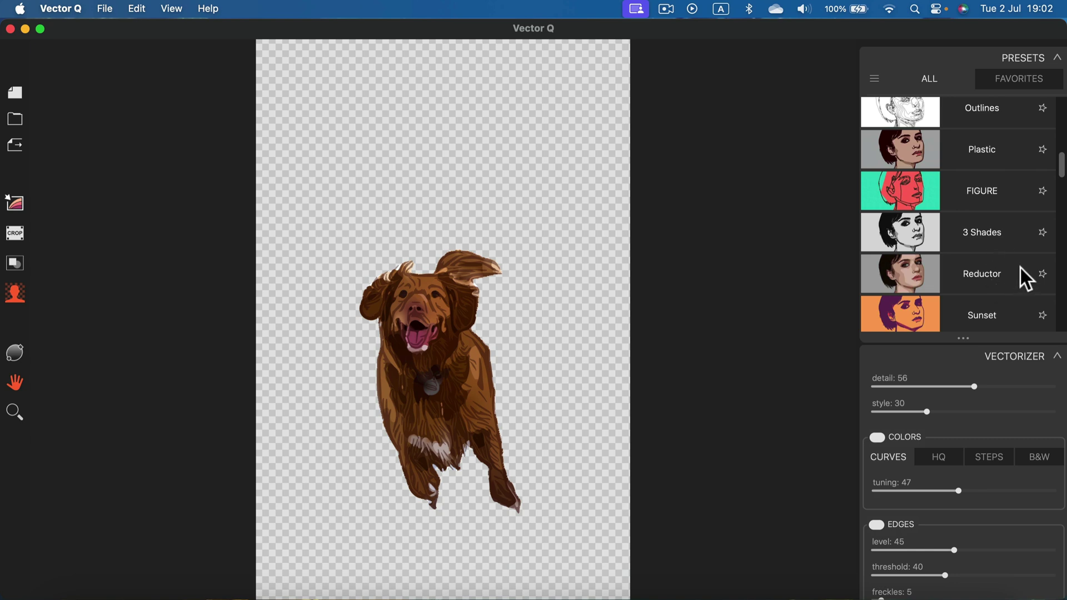
left_click(1019, 273)
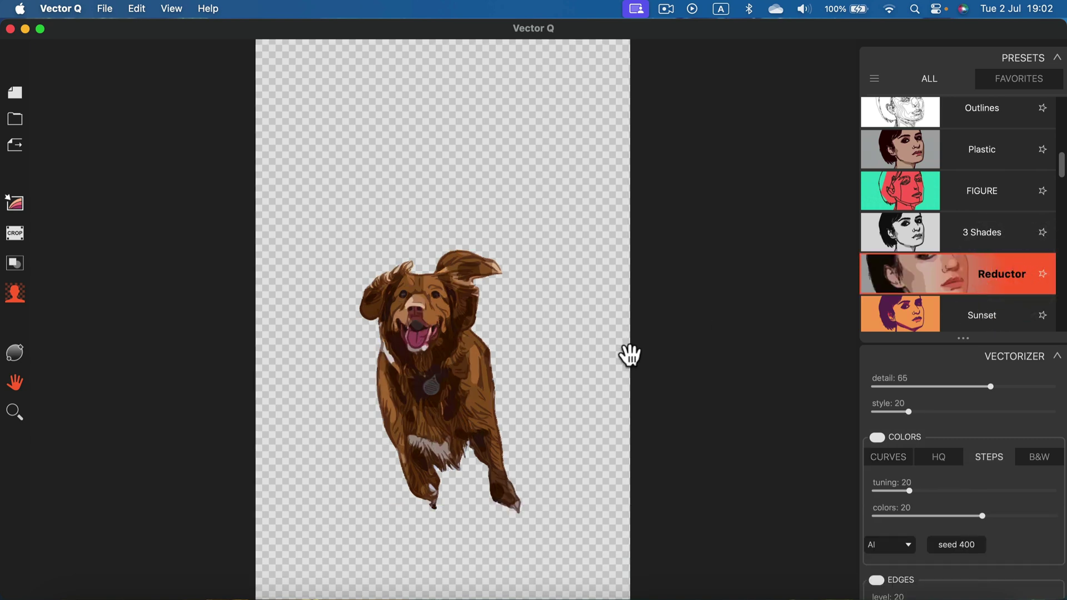
left_click(1014, 310)
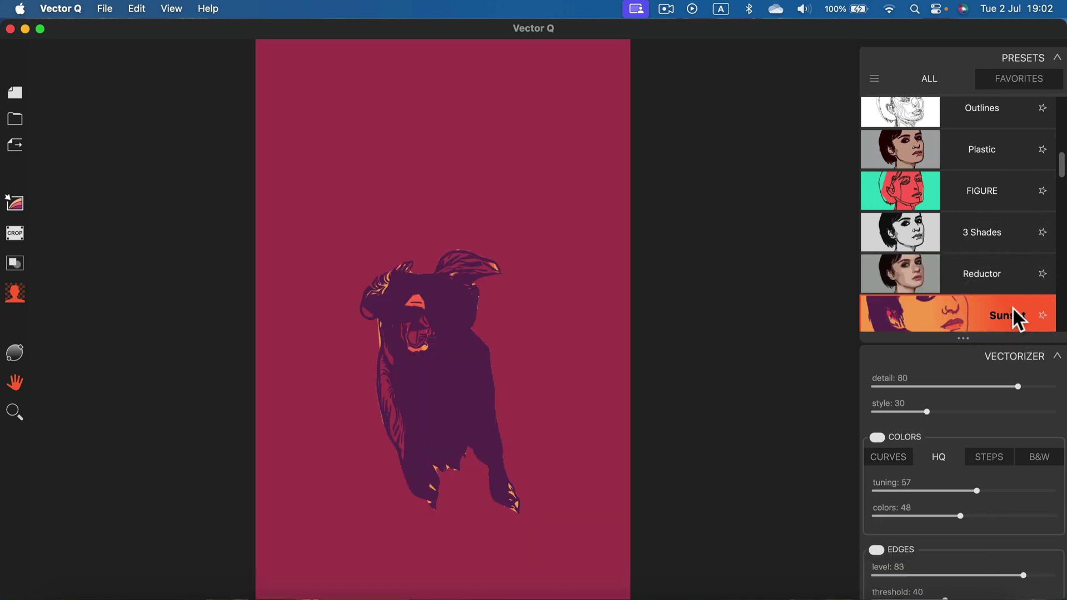
scroll(1006, 309, "down", 2)
scroll(1000, 467, "down", 6)
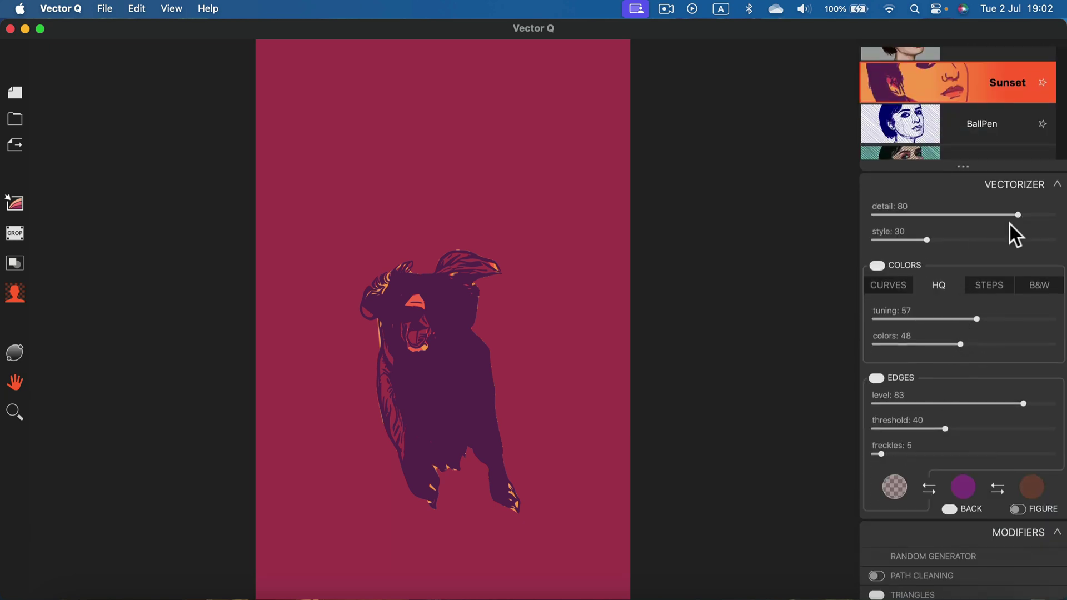
Raise the dog's trace detail to 100 and apply the BallPen preset.
left_click_drag(1021, 225, 1062, 228)
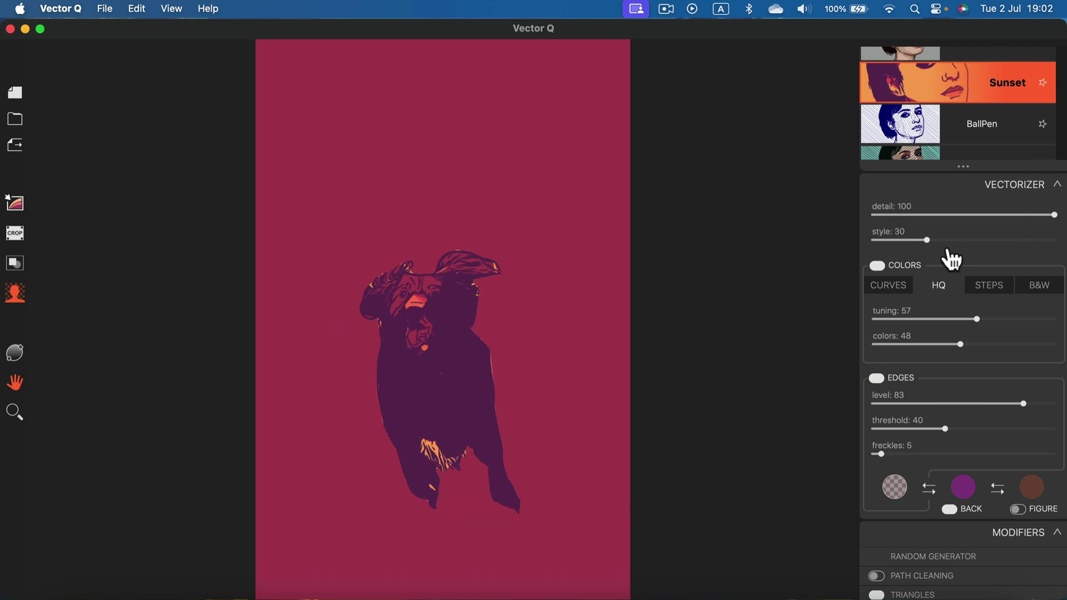
left_click(997, 136)
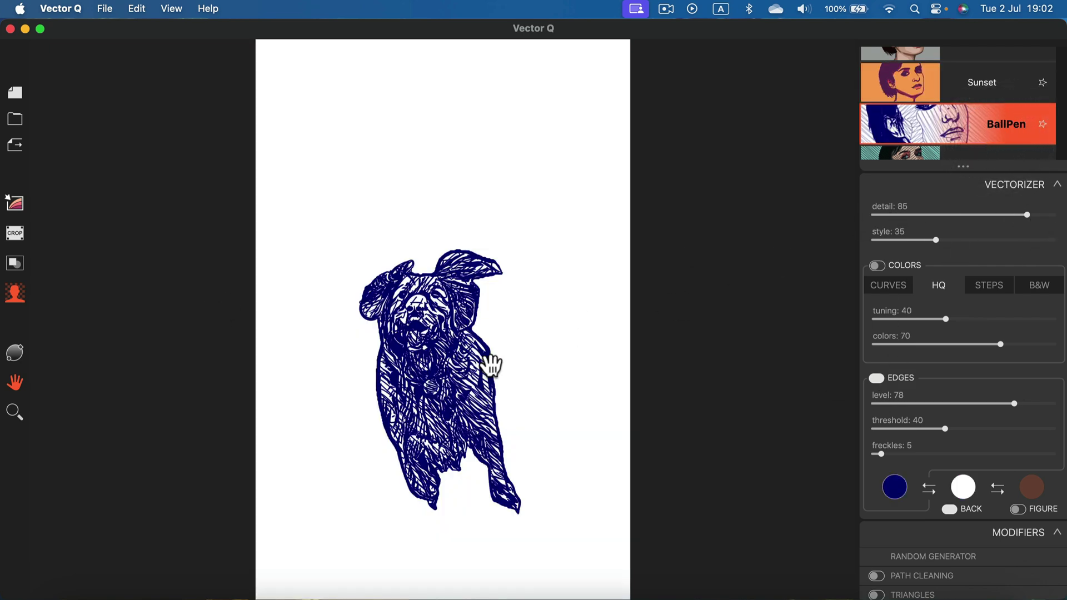
Lower the dog sketch's detail to 73.
left_click_drag(1026, 216, 1006, 215)
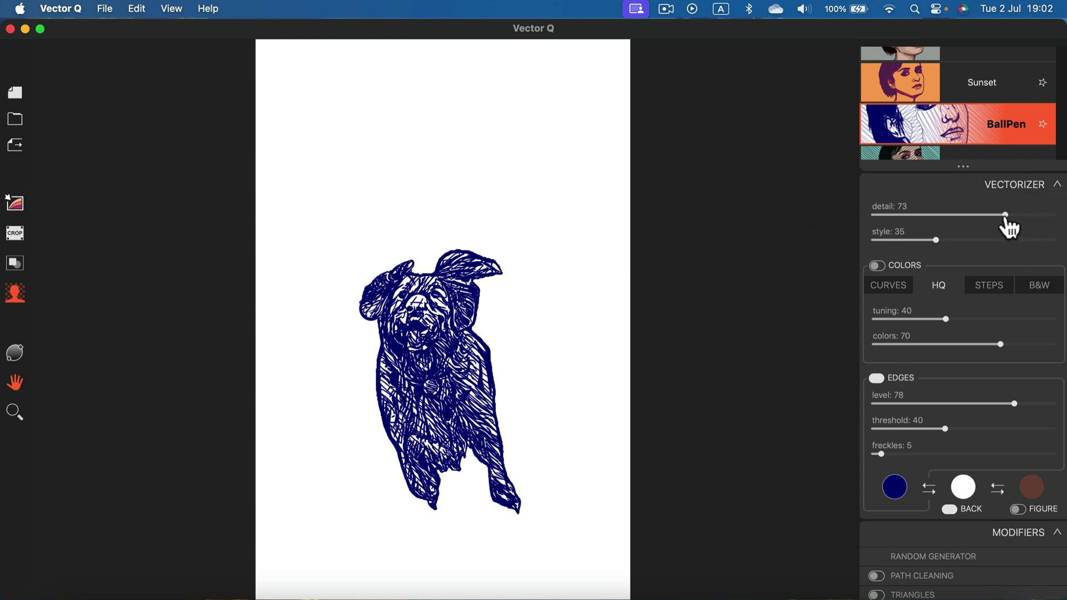
scroll(955, 142, "down", 10)
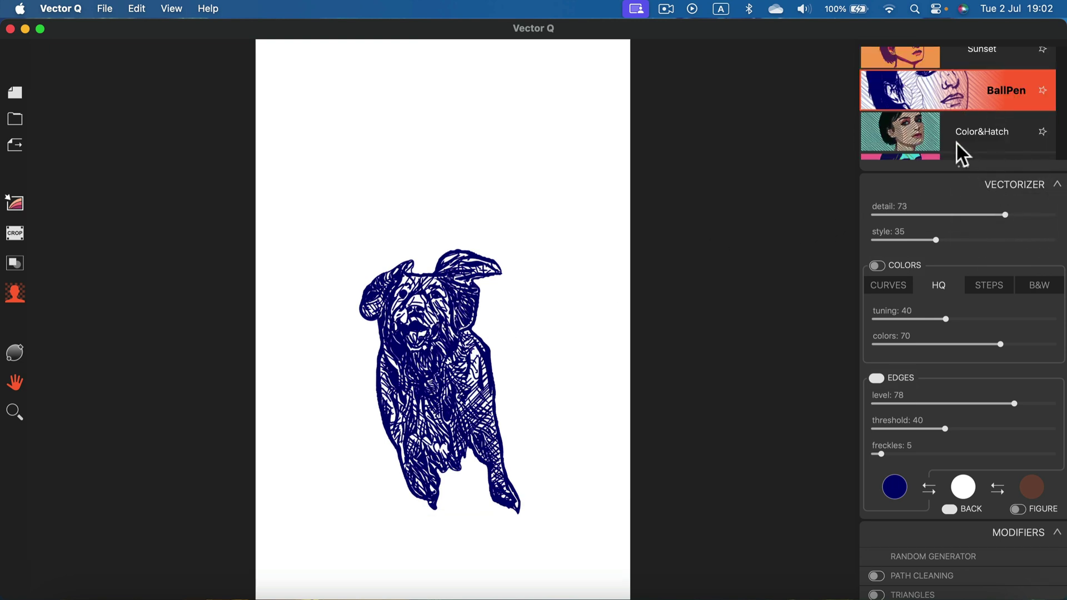
scroll(952, 145, "down", 5)
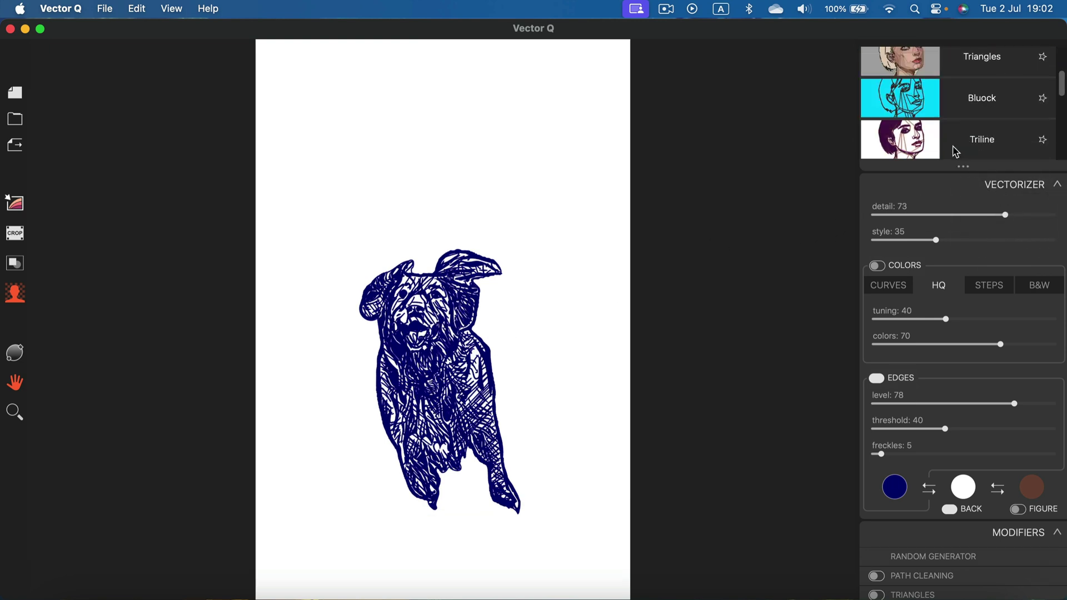
scroll(969, 95, "up", 1)
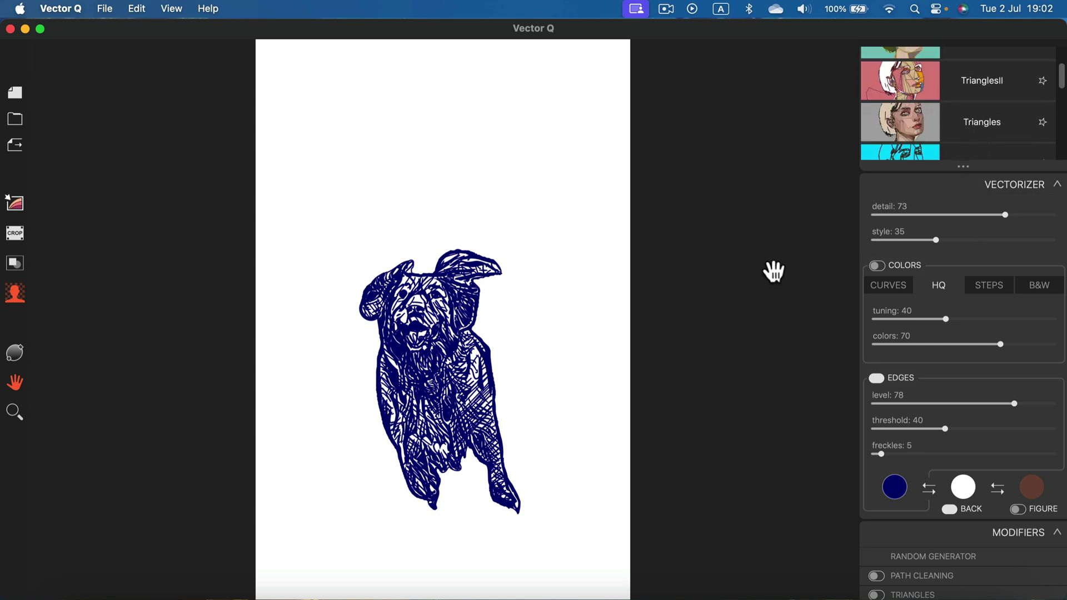
scroll(773, 272, "up", 3)
scroll(328, 453, "down", 3)
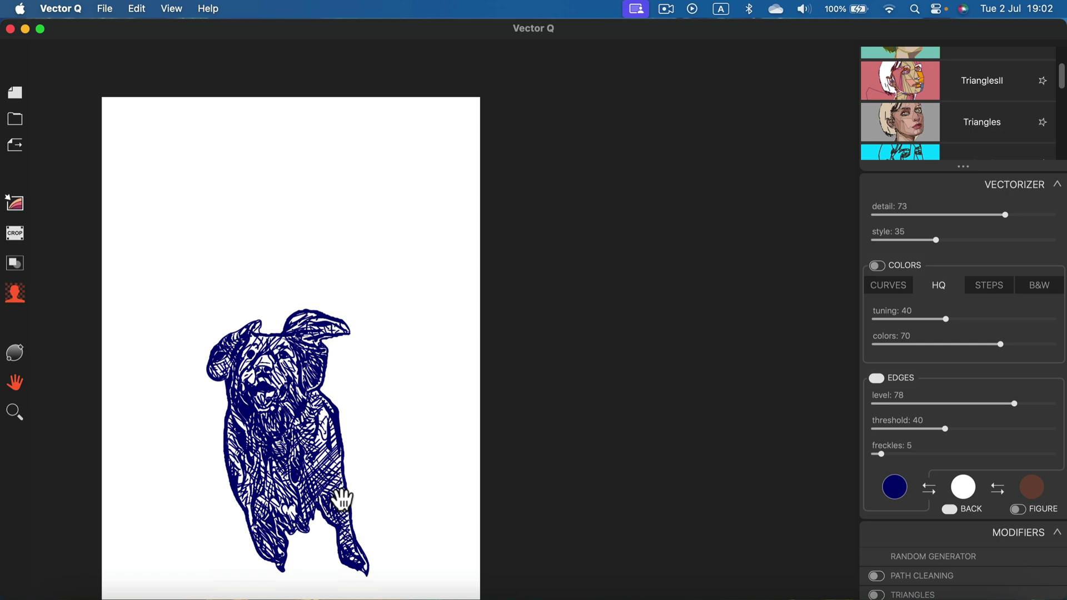
Try the Triangles preset on the dog, then the Hatching preset.
left_click(1006, 121)
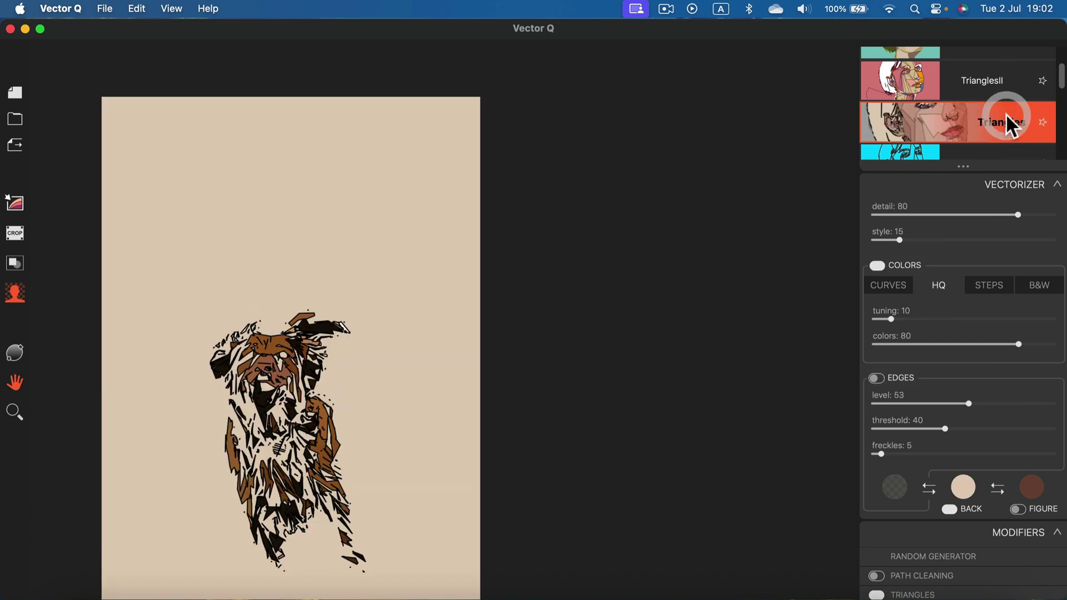
scroll(983, 142, "down", 3)
left_click(983, 144)
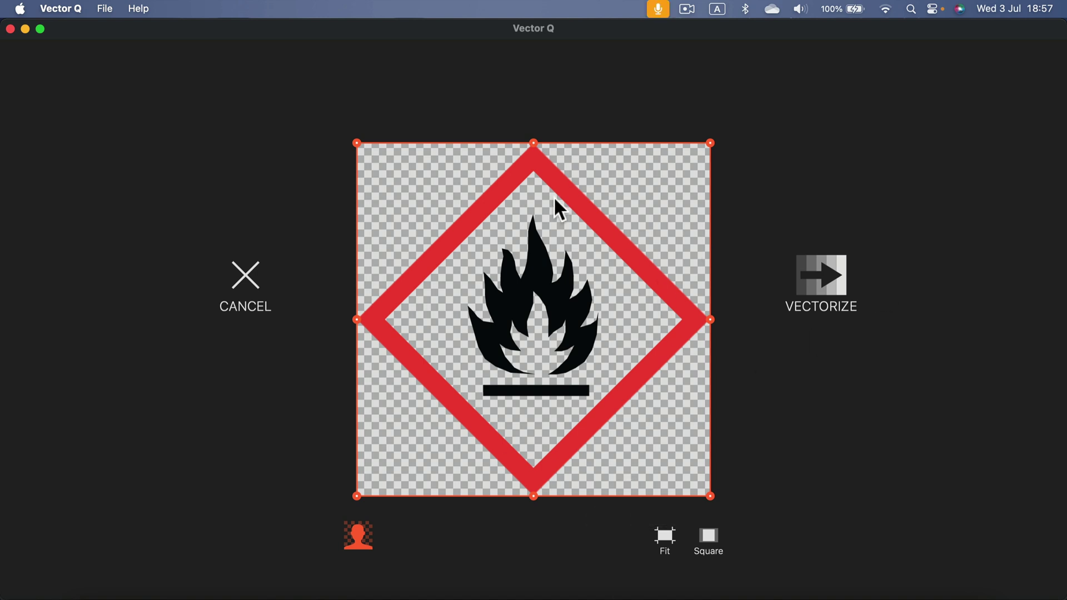
Vectorize the fire pictogram and try the Pure Vector, Re-Color Noir and Ink presets.
left_click(828, 289)
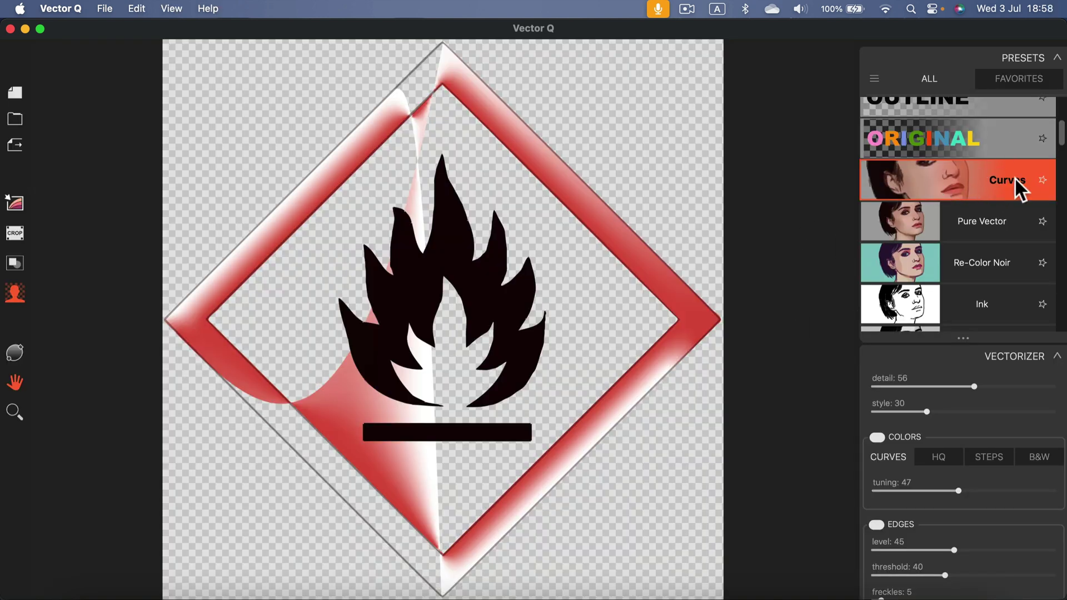
left_click(994, 209)
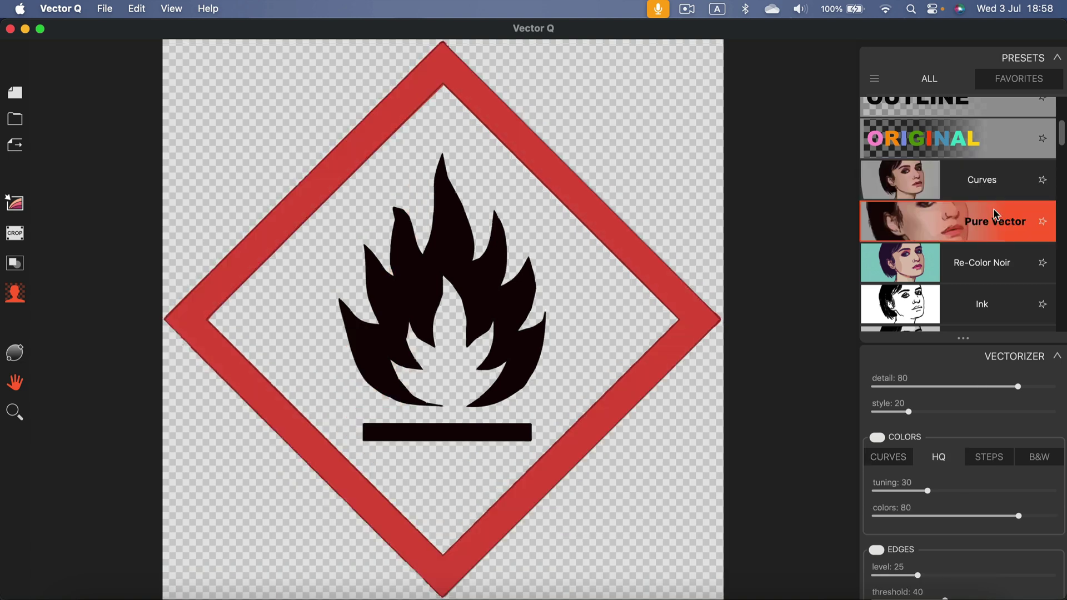
left_click(978, 258)
left_click(976, 294)
Cycle the pictogram through COLORS, LINES, OUTLINE and ORIGINAL, ending on COLORS with automatic colours.
scroll(973, 253, "up", 5)
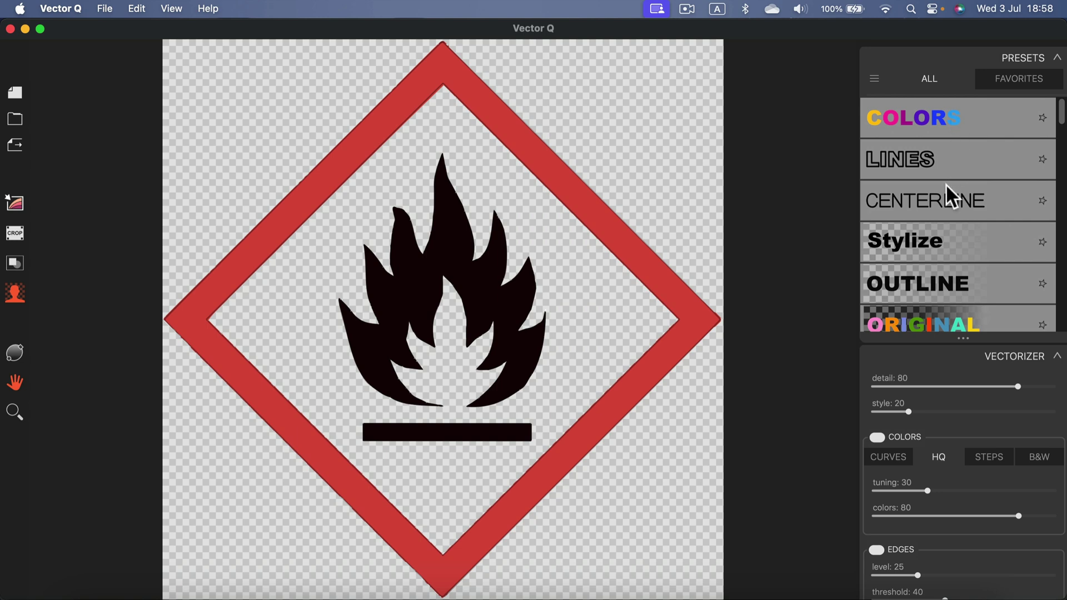
left_click(940, 120)
left_click(928, 157)
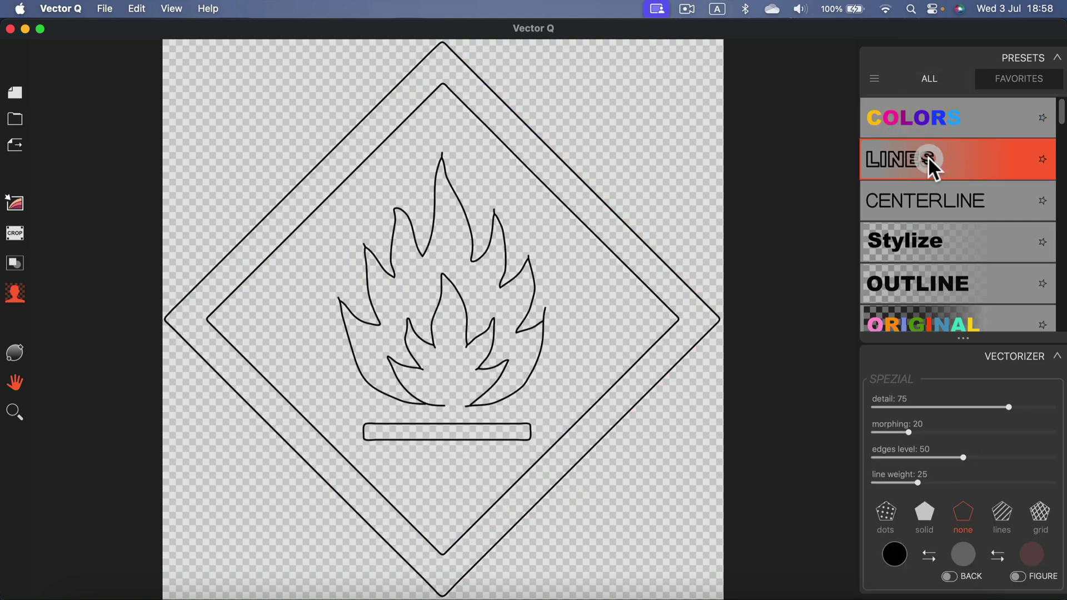
left_click(948, 285)
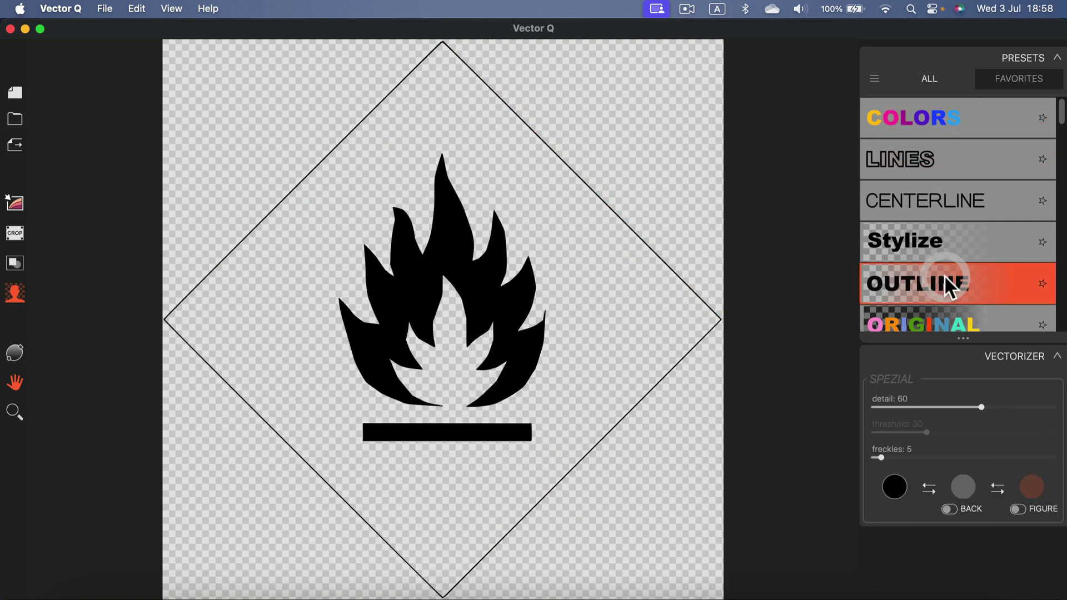
left_click(947, 313)
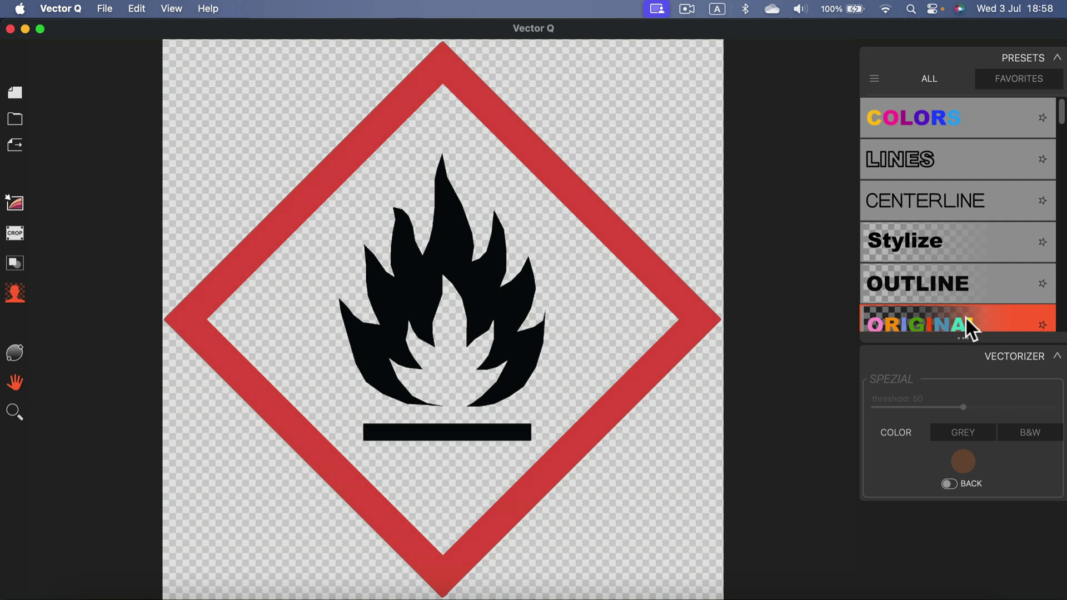
left_click(932, 118)
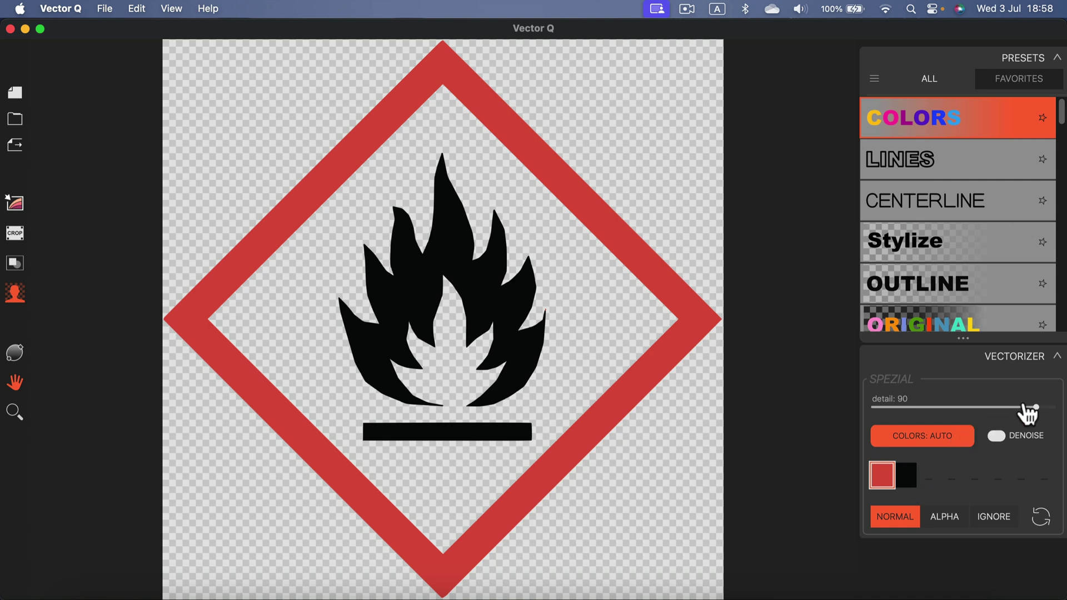
Lower the pictogram's trace detail and export it in SVG format as image2.svg.
left_click_drag(1031, 407, 939, 410)
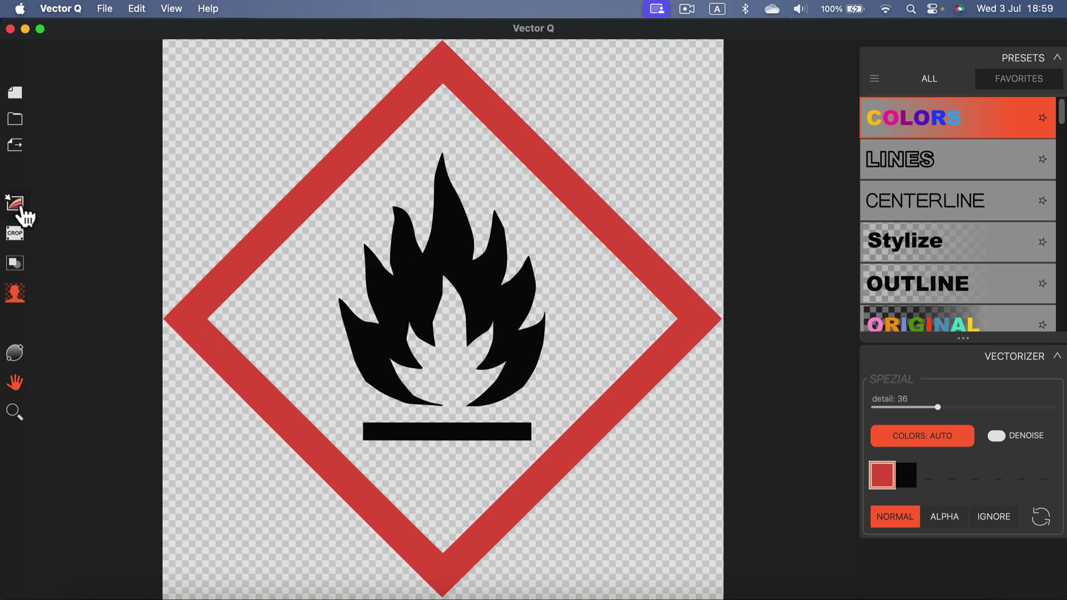
left_click(18, 145)
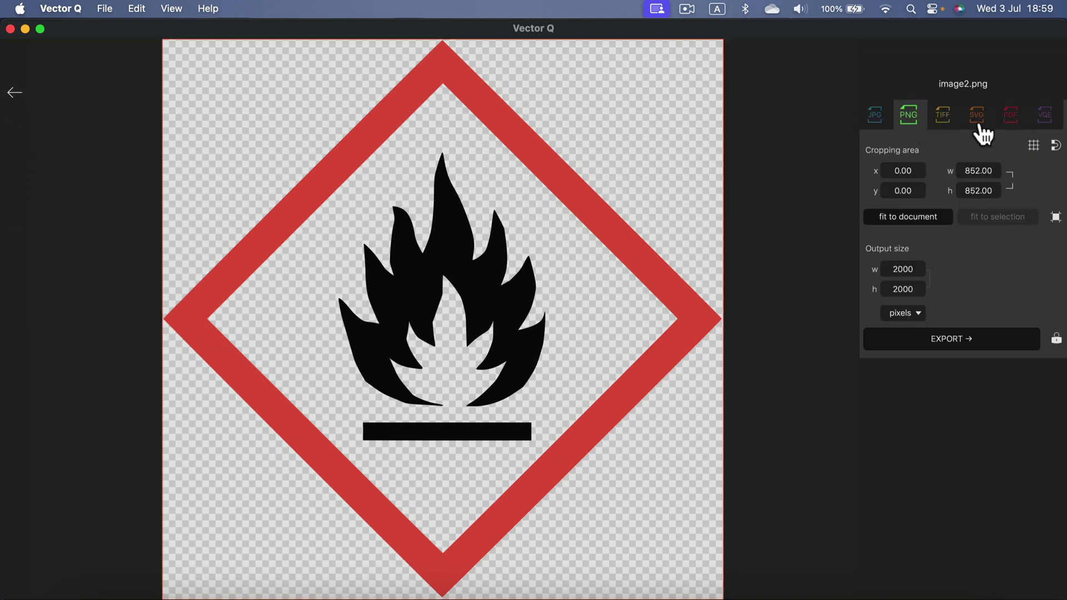
left_click(978, 125)
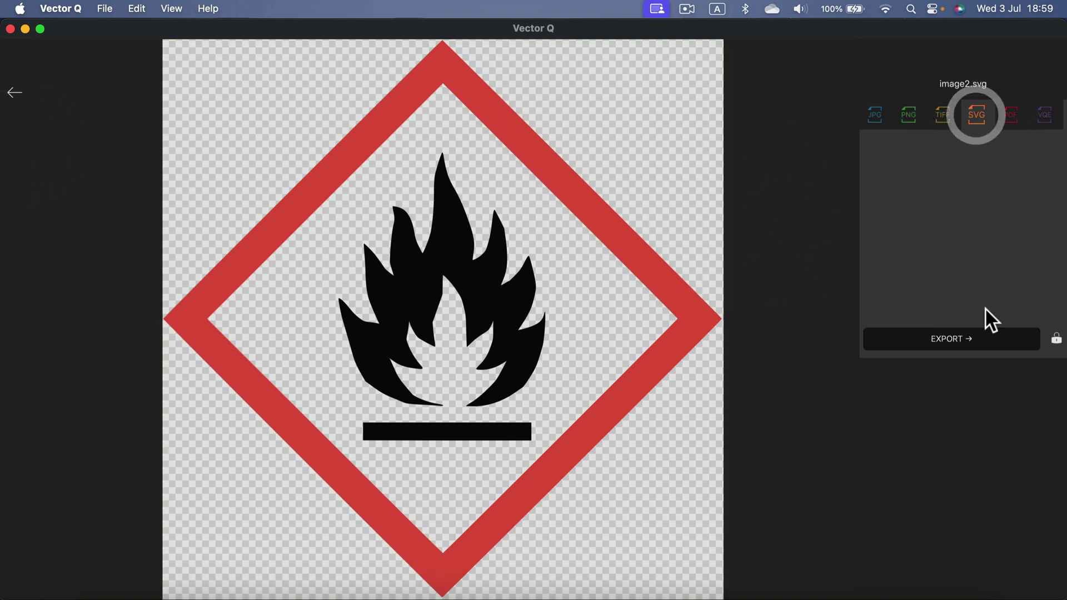
left_click(971, 346)
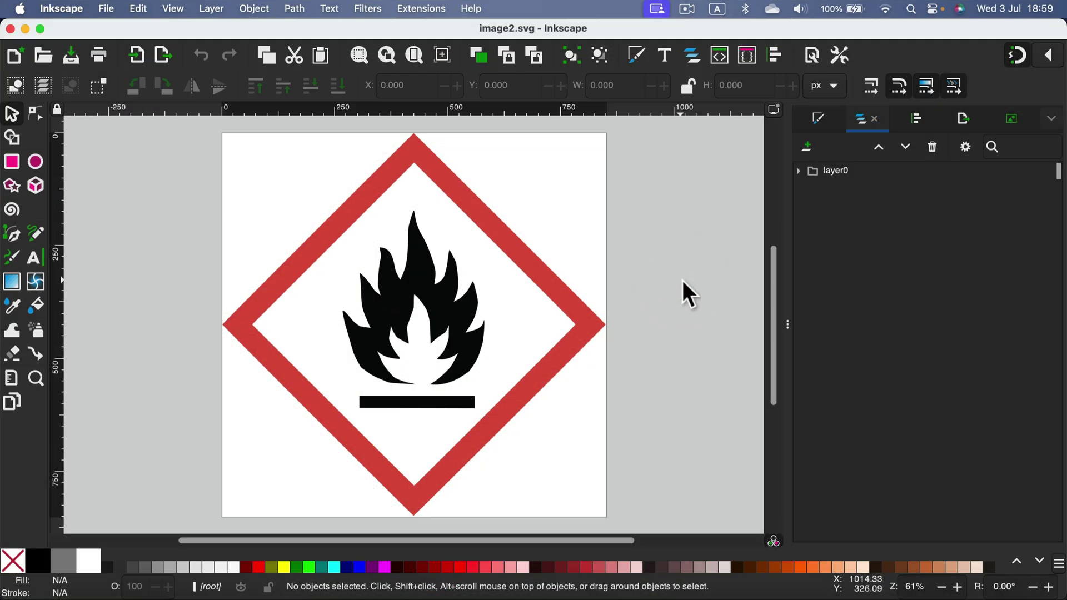
Zoom in, expand layer0, select path3 and show the flame's nodes with the Node tool.
scroll(681, 279, "up", 4)
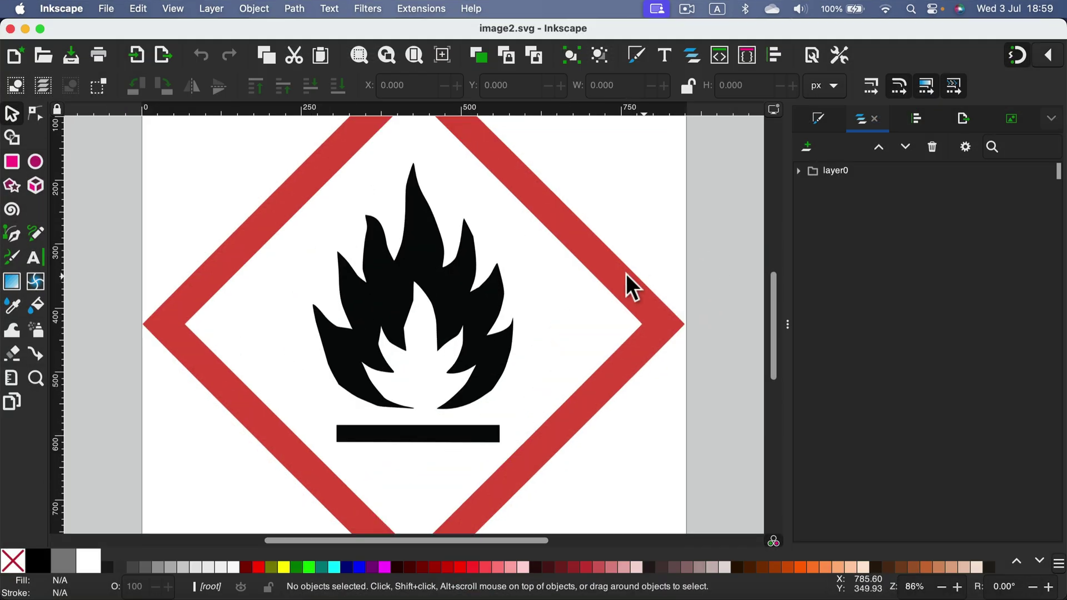
left_click(579, 275)
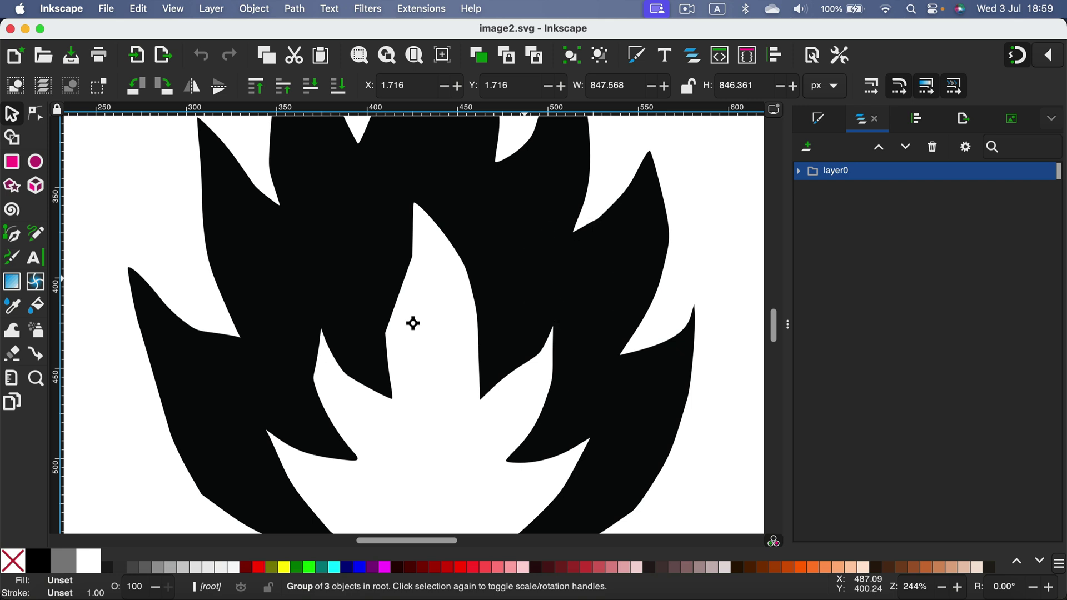
left_click(524, 279)
left_click(800, 170)
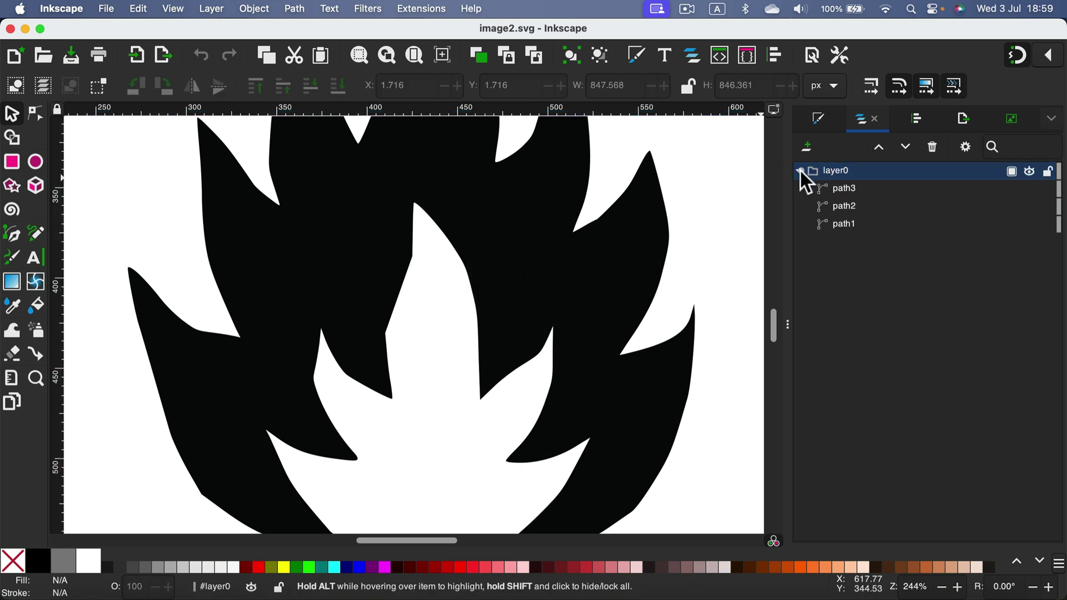
left_click(831, 187)
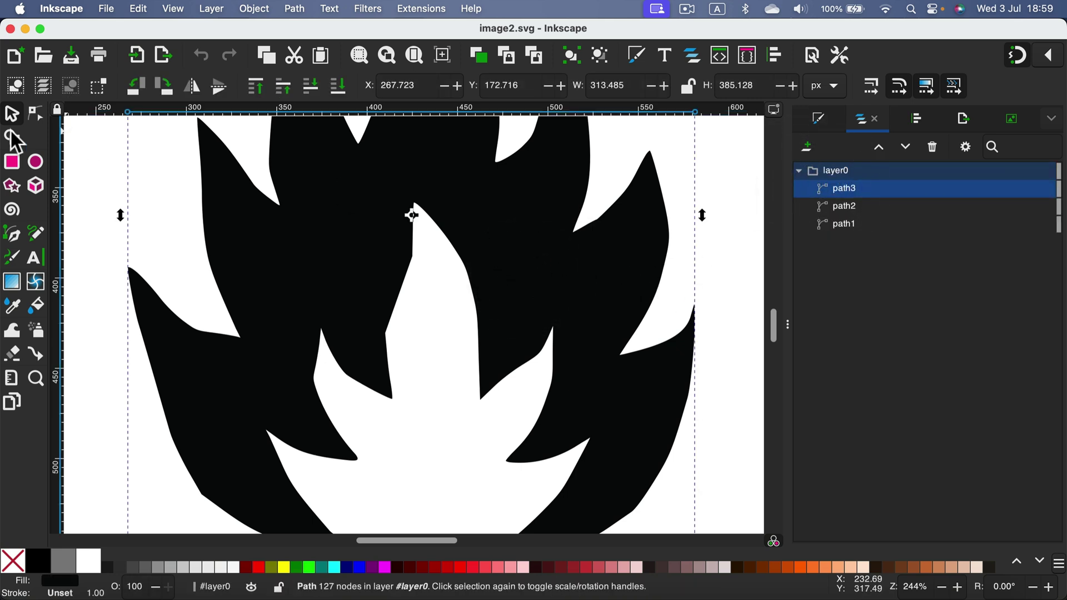
left_click(35, 114)
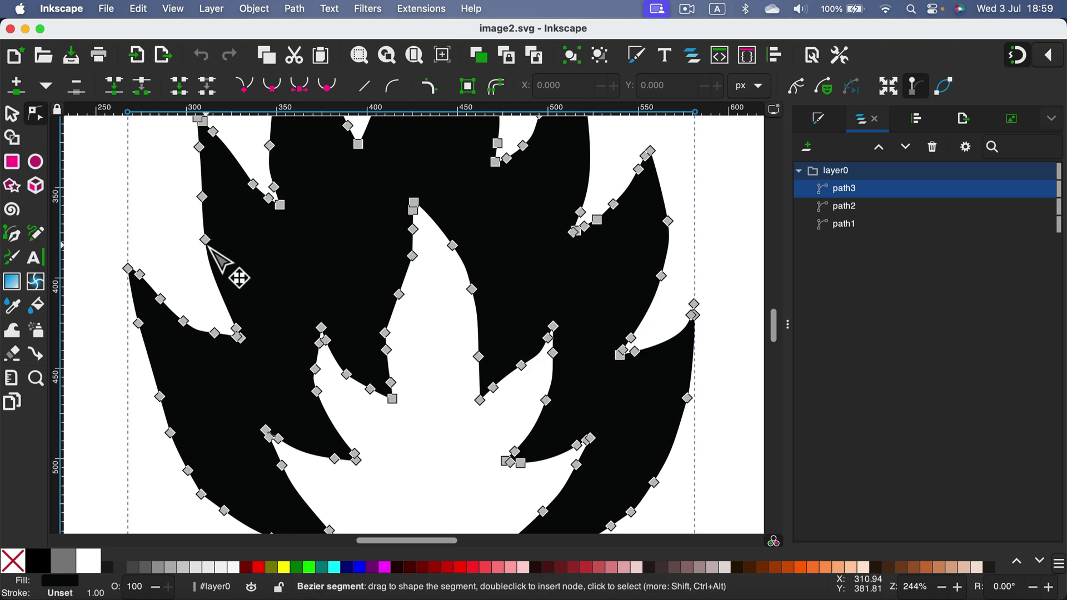
Select a flame node, then inspect path1, the red diamond, and path3 again.
left_click_drag(205, 240, 206, 240)
scroll(216, 246, "up", 10)
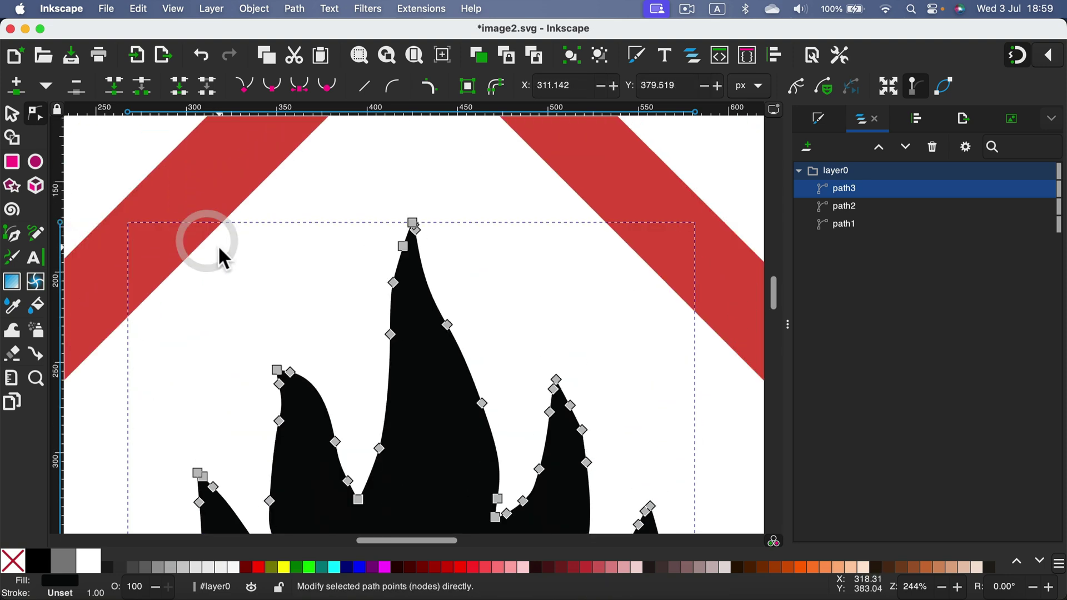
left_click(203, 187)
scroll(312, 227, "up", 6)
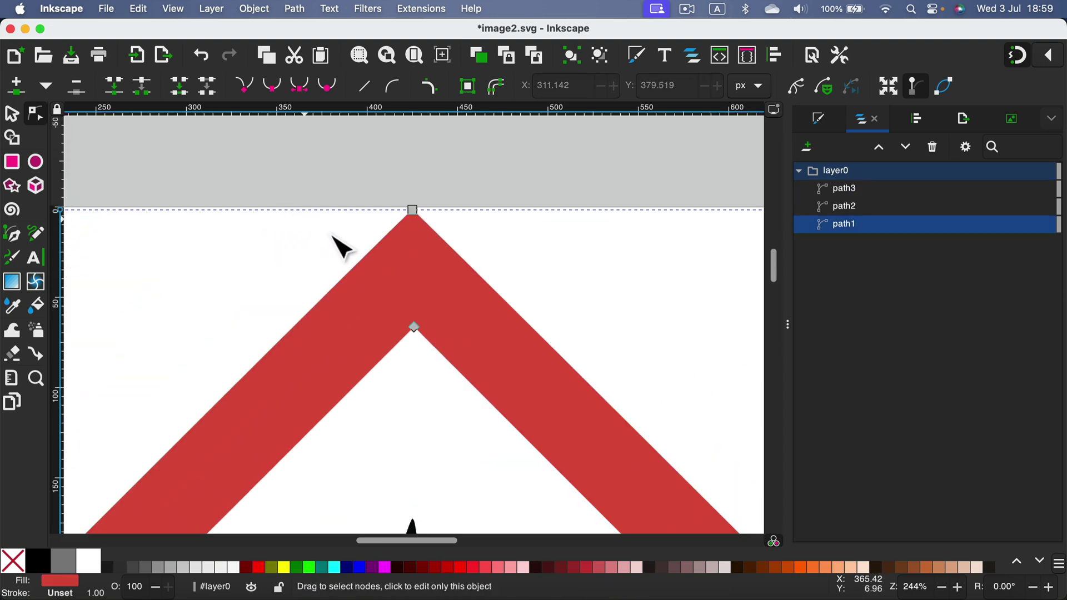
scroll(419, 298, "down", 9)
left_click(421, 270)
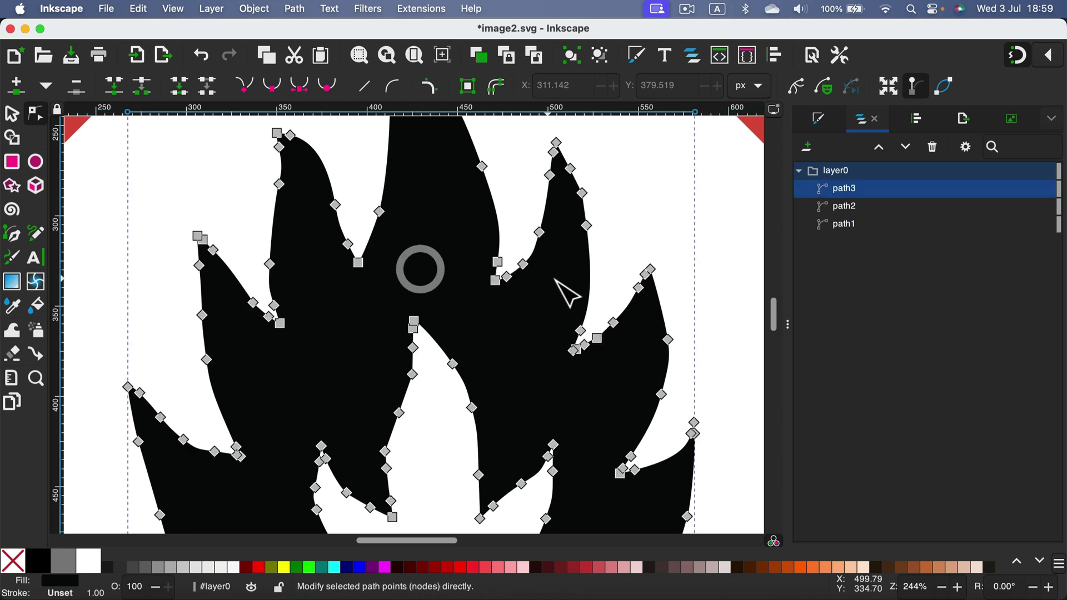
scroll(610, 298, "down", 4)
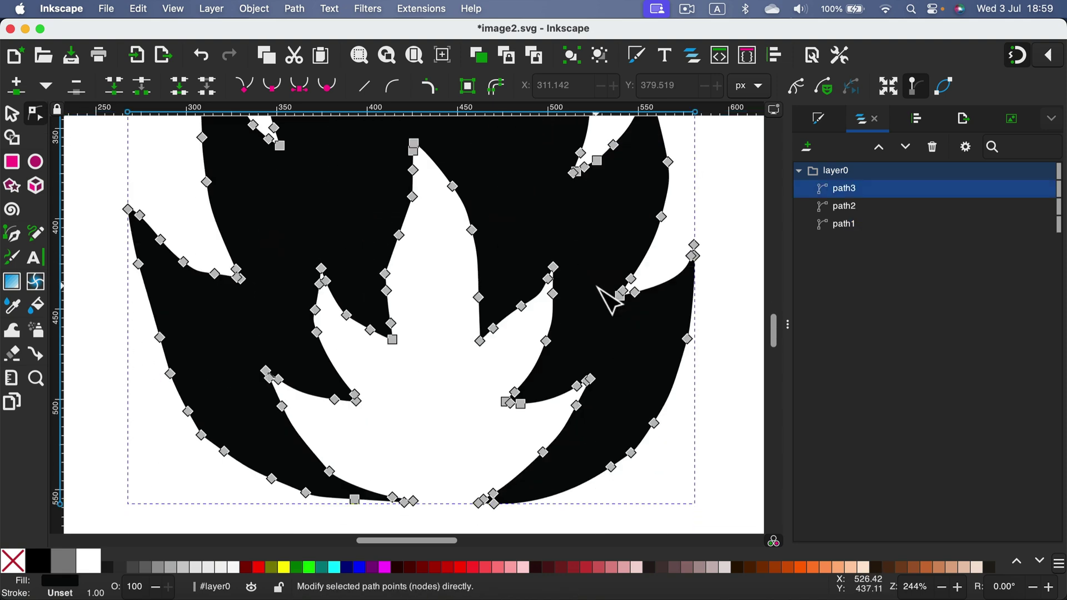